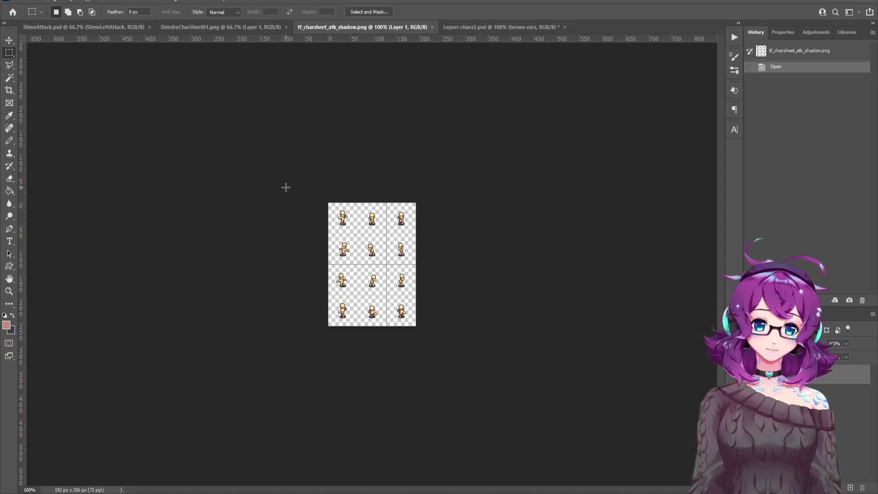
drag(287, 189, 295, 176)
click(300, 169)
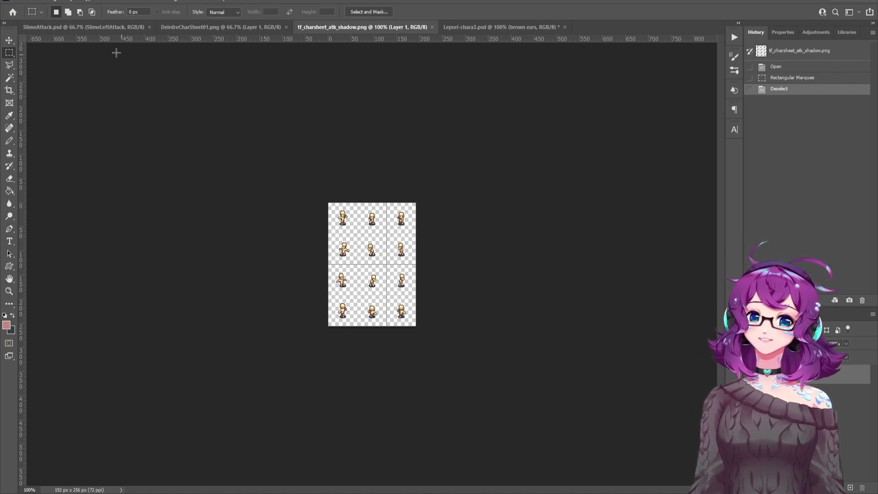
drag(321, 182, 498, 237)
click(498, 237)
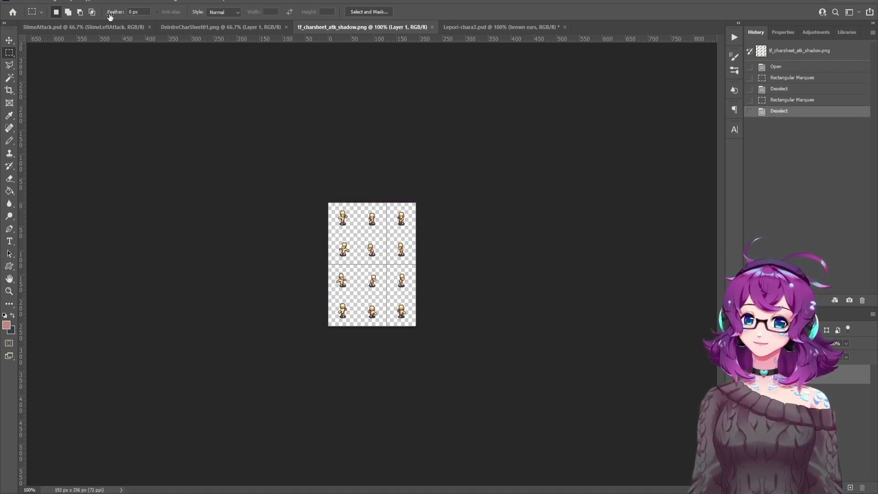
- Scale the attack sprite sheet to 200 percent with Nearest Neighbor resampling and compare it with the state before resizing
click(52, 1)
click(81, 69)
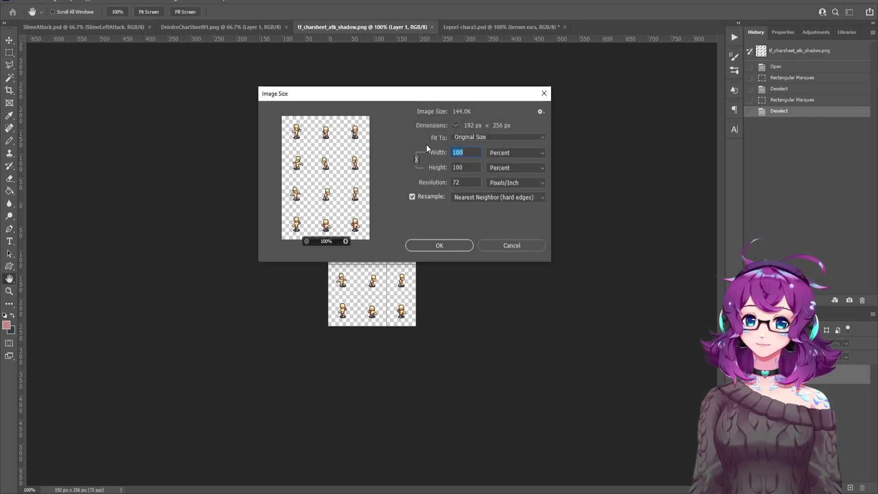
text(200)
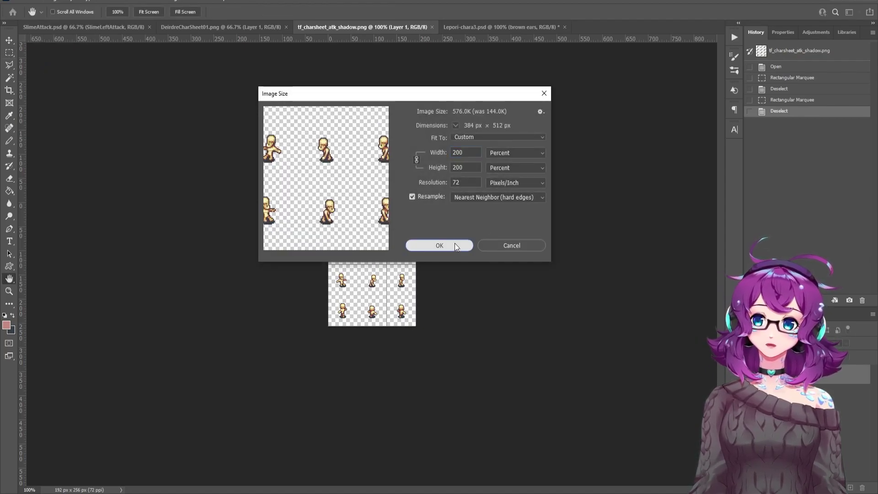
click(455, 243)
click(781, 110)
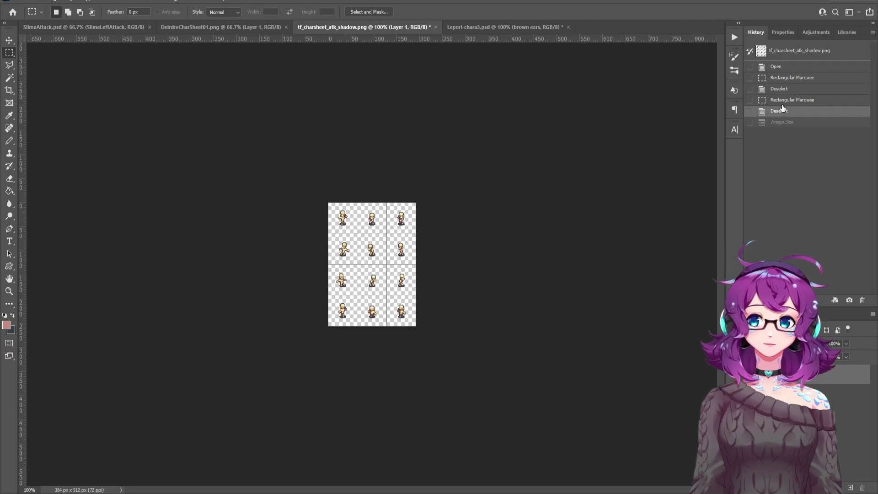
click(782, 122)
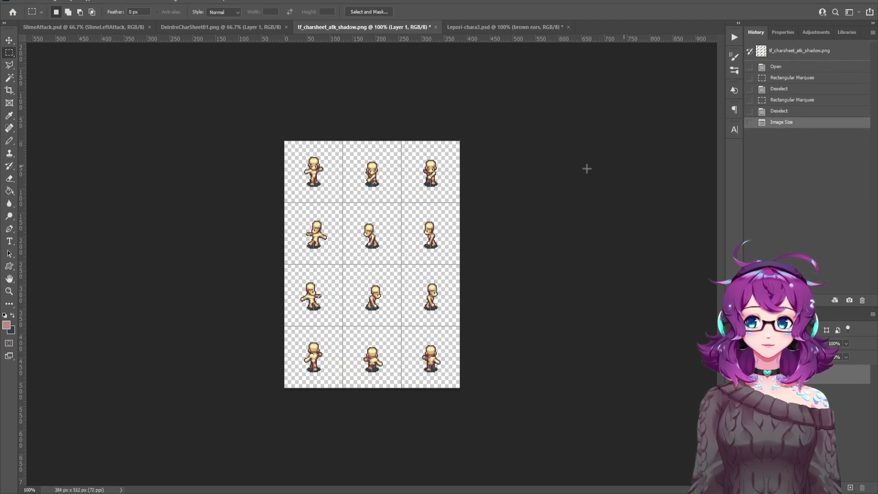
key(ctrl+z)
click(785, 122)
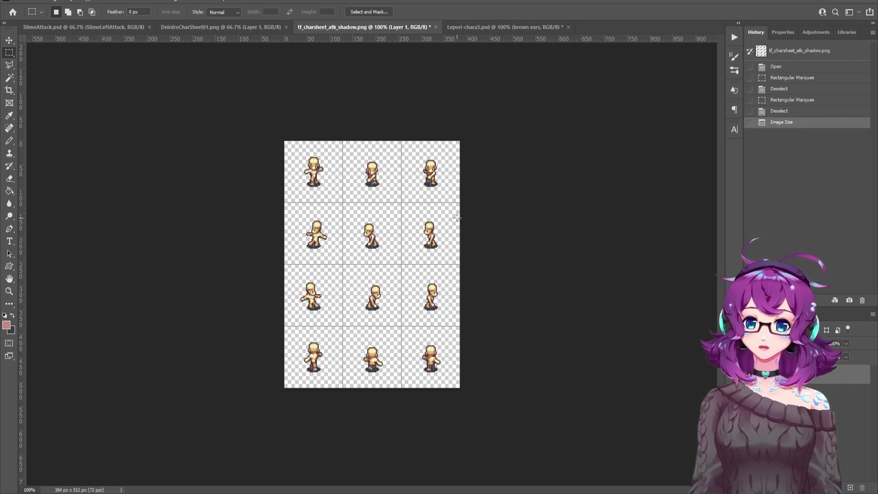
- Move all the attack sprites straight down so their feet rest on the bottom edges of their grid cells, and clear the selection
drag(280, 133, 527, 380)
key(v)
drag(431, 297, 432, 310)
key(m)
click(502, 296)
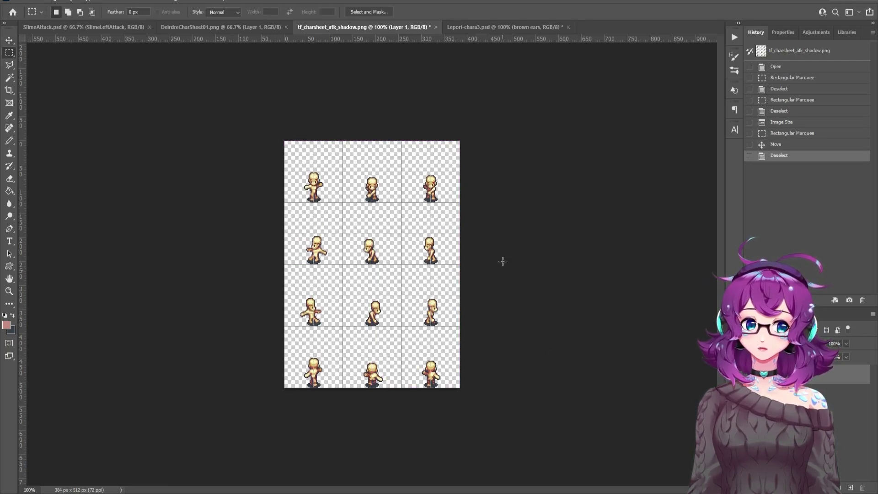
- Look over the Lepori-chara3.psd character sheet and the open DeirdreCharSheet01.ase sprite for comparison with the attack sheet
click(462, 30)
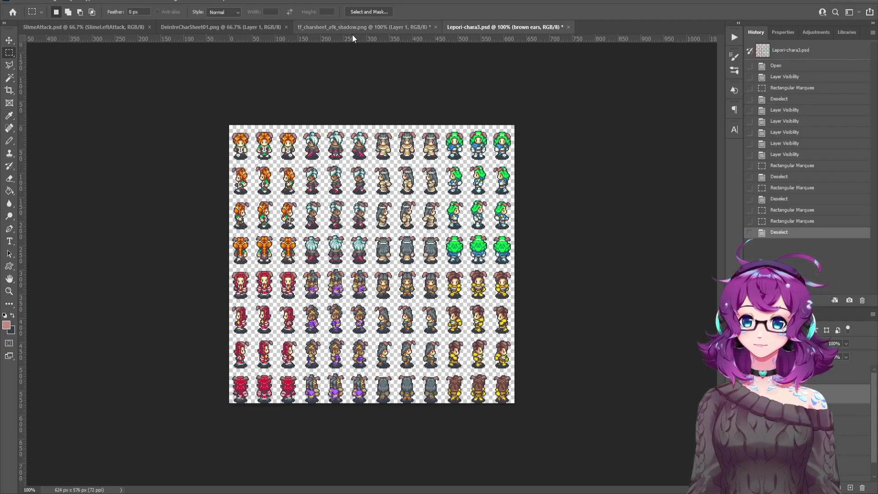
key(ctrl+shift+Tab)
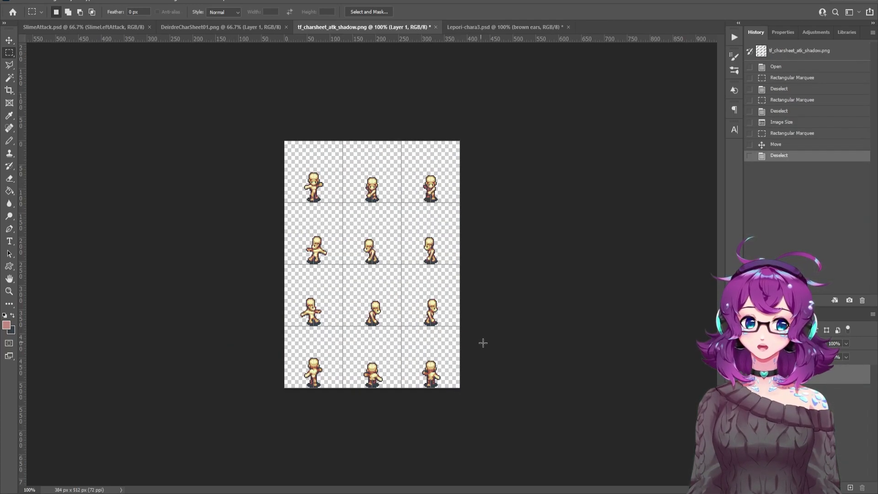
click(617, 493)
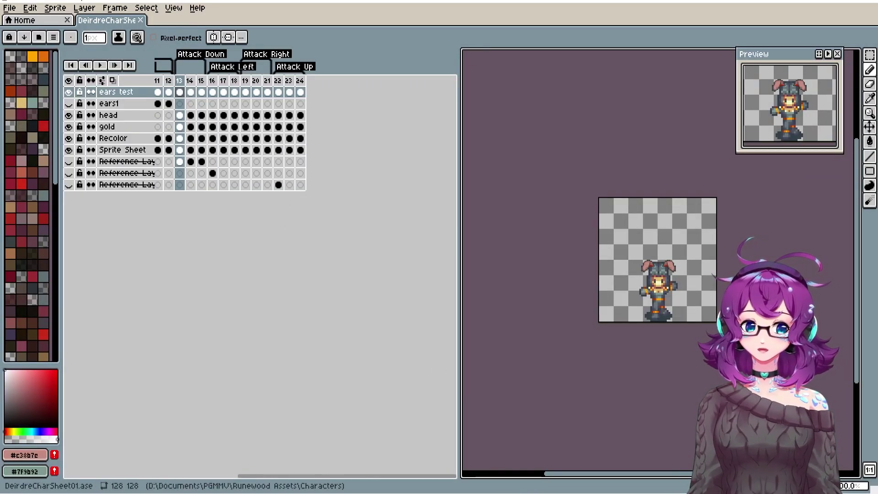
key(alt+Tab)
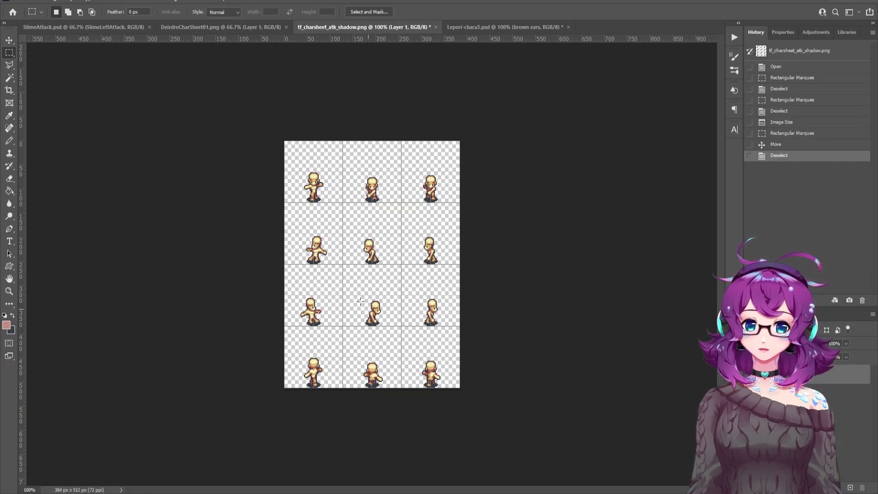
- Examine the walking rows and the attack rows in DeirdreCharSheet01.png, comparing the sheet with Lepori-chara3.psd
click(225, 26)
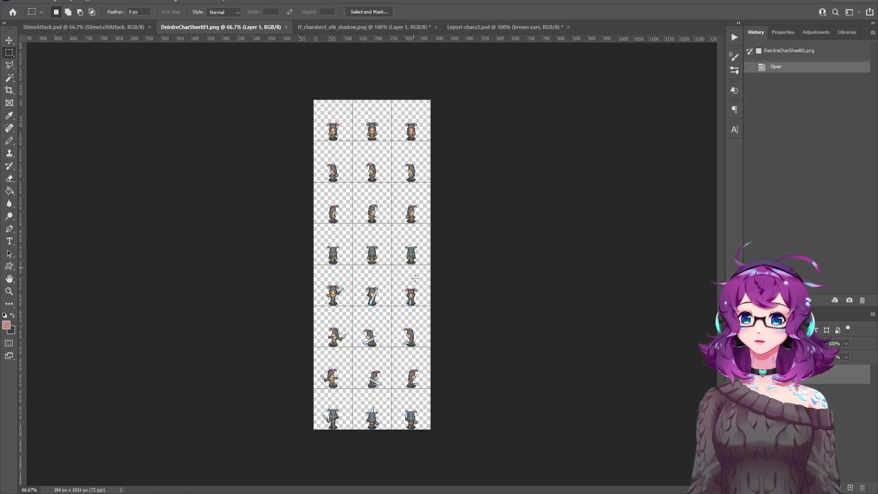
drag(299, 99, 544, 266)
click(527, 226)
drag(269, 84, 552, 265)
click(459, 140)
click(411, 26)
click(463, 27)
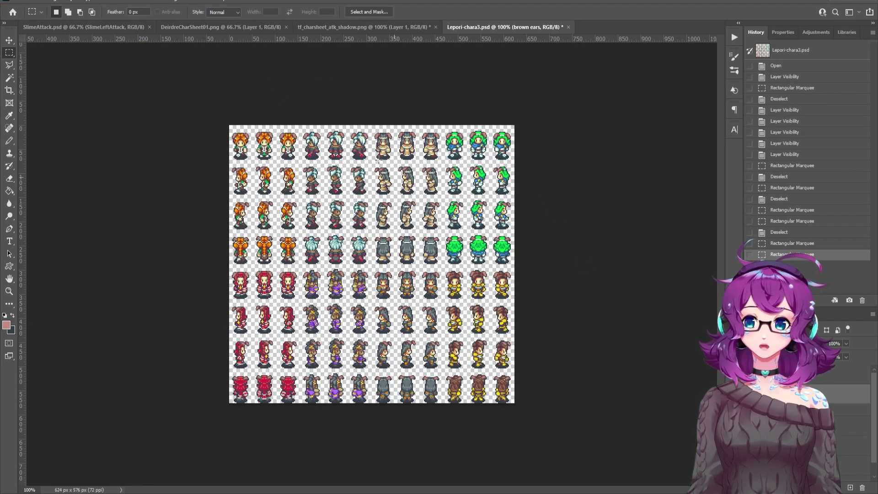
click(219, 27)
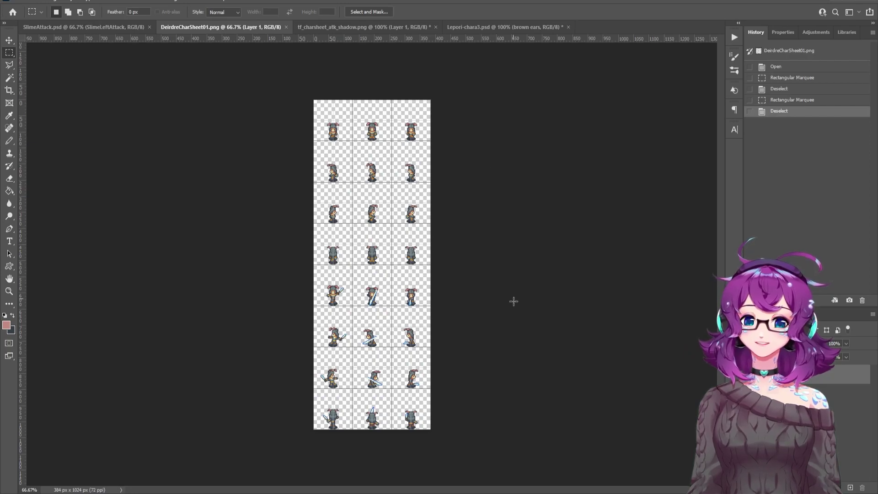
drag(486, 428, 235, 253)
click(547, 306)
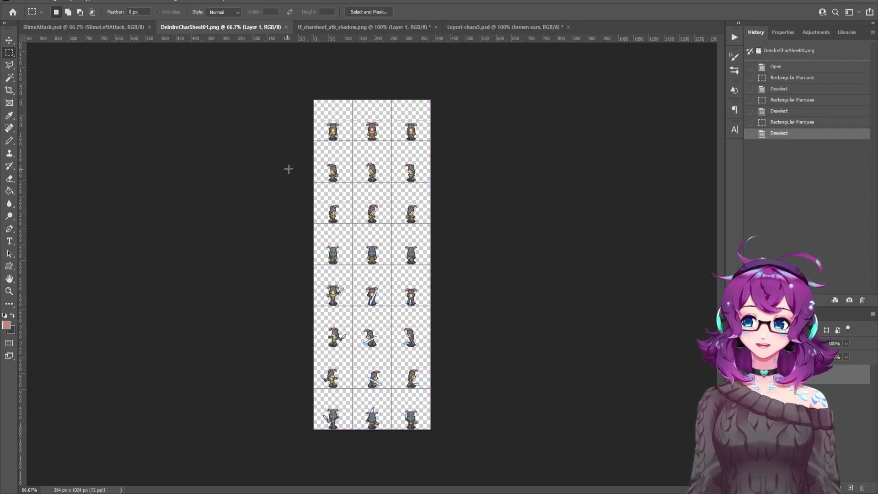
- Switch to Aseprite and hide the ears, head, gold and Recolor layers so only Sprite Sheet is shown
key(alt+Tab)
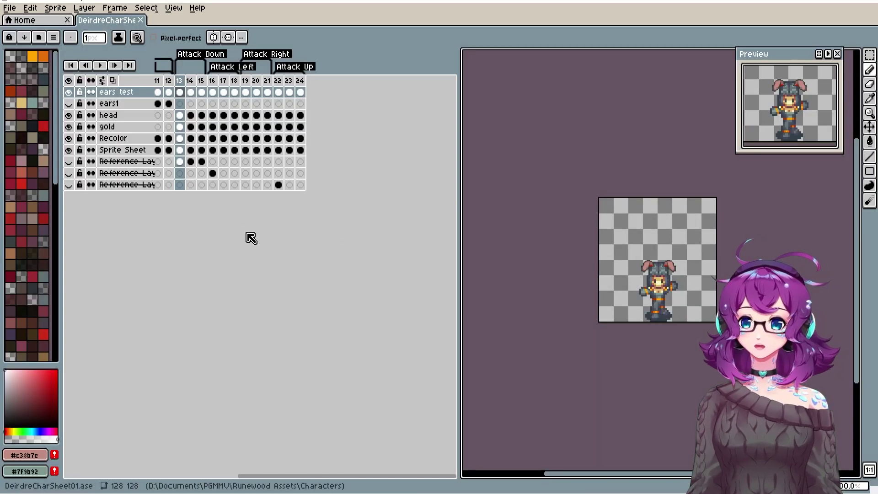
click(68, 92)
drag(73, 100, 70, 143)
drag(598, 475, 531, 475)
drag(342, 487, 255, 471)
drag(558, 477, 635, 474)
- Examine the base sprite in walking frames 1 to 8 and in Attack Down frames 13 and 14
click(165, 83)
click(172, 83)
click(183, 82)
click(193, 83)
click(203, 81)
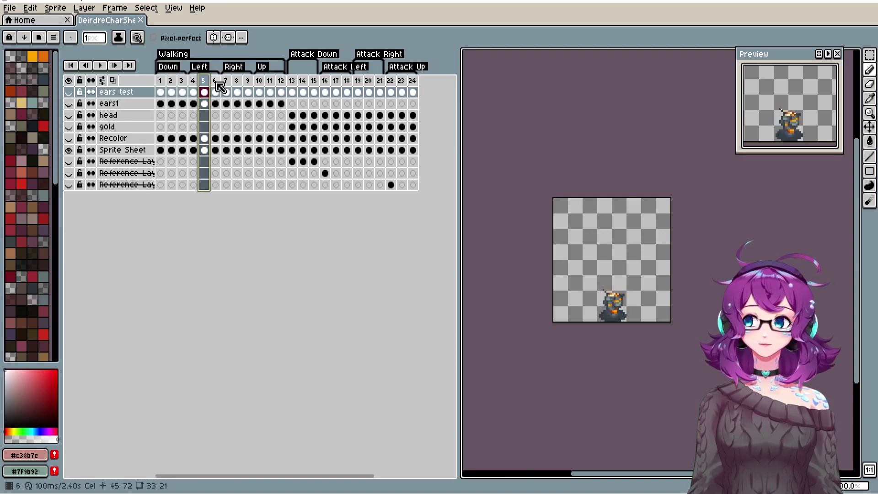
click(214, 81)
click(226, 81)
click(237, 82)
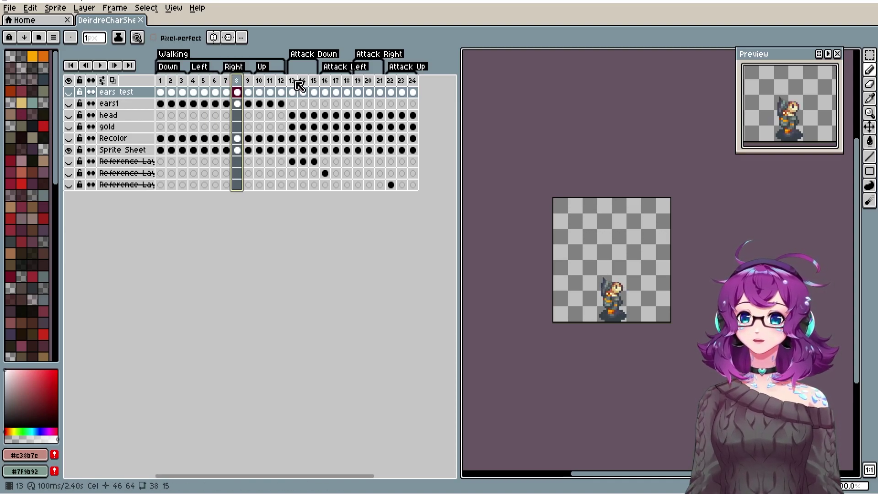
click(292, 83)
click(305, 83)
click(292, 83)
click(305, 83)
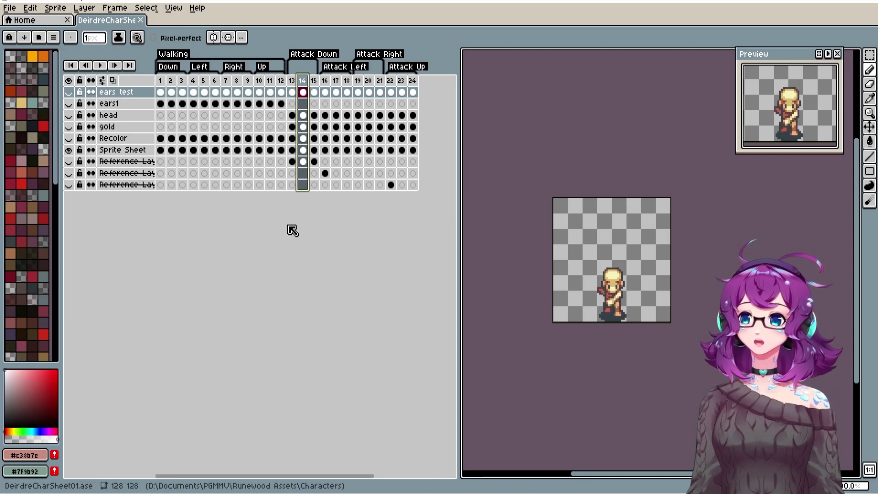
- Duplicate the Sprite Sheet layer
scroll(614, 346, up, 4)
drag(614, 225, 620, 302)
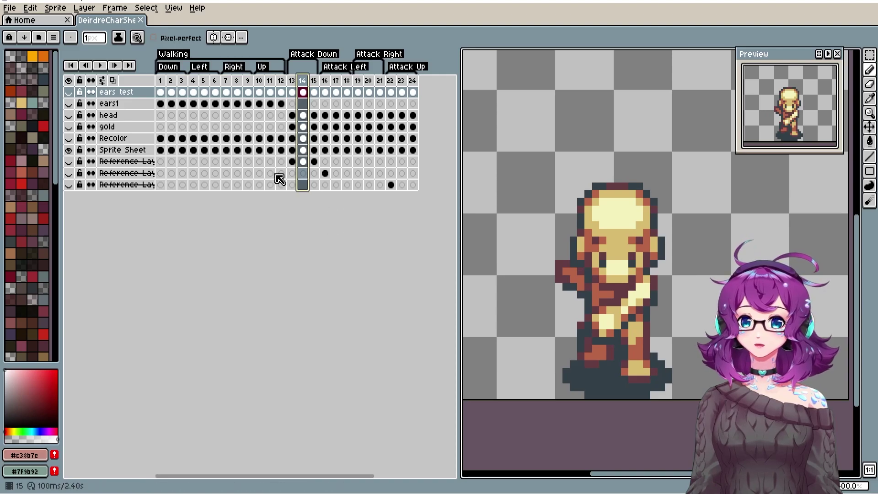
click(125, 151)
right_click(125, 154)
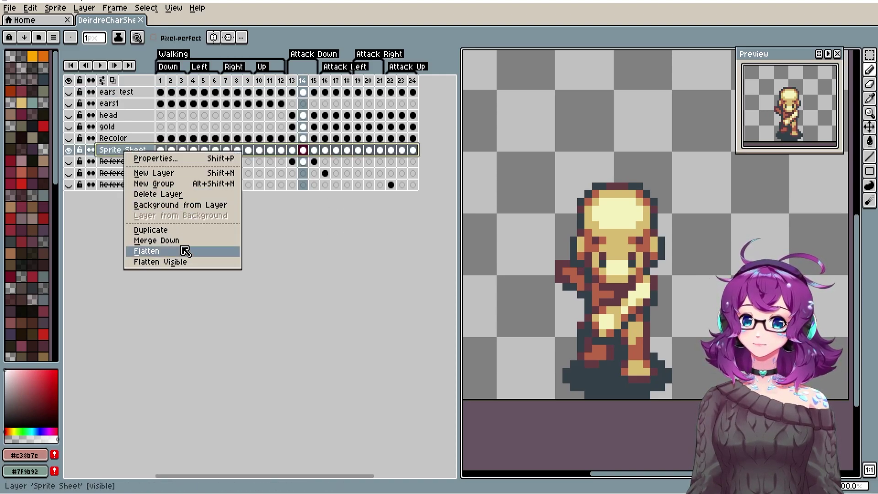
click(181, 231)
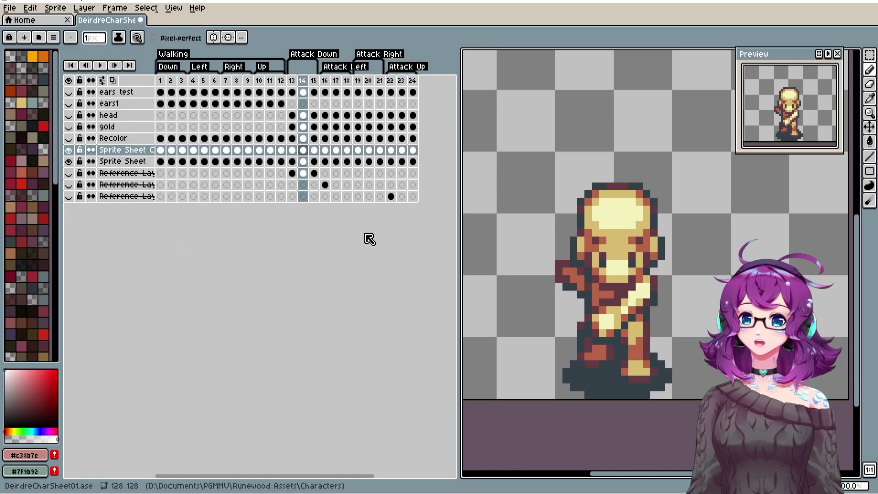
- Show the uppermost reference layer and replace the pale skin highlight #f4f2bc with its grey-green #7f9b92 in the duplicated layer
click(69, 174)
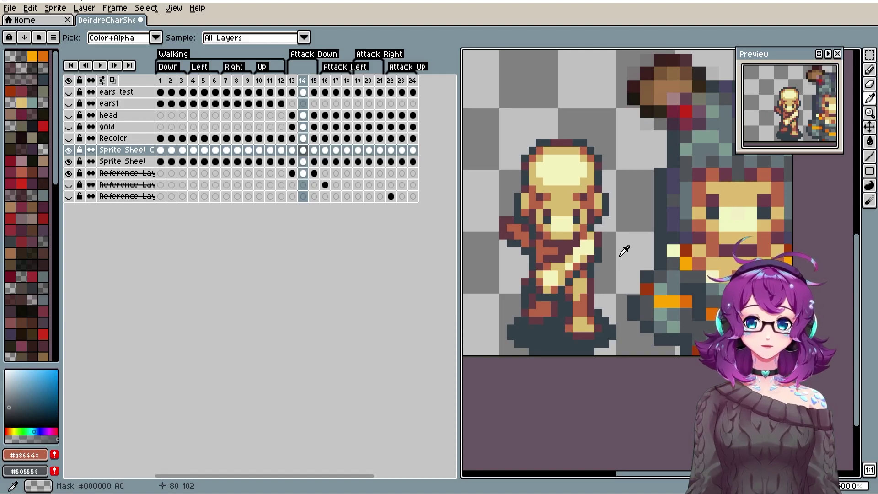
click(557, 274)
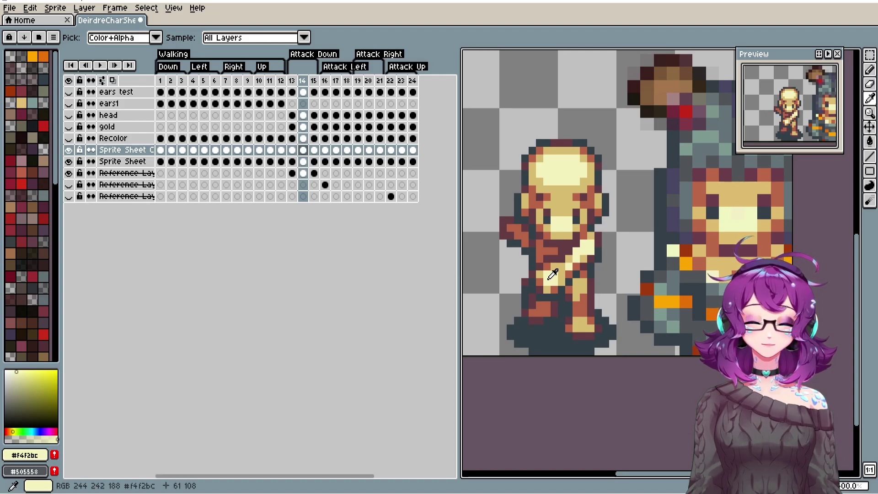
right_click(677, 327)
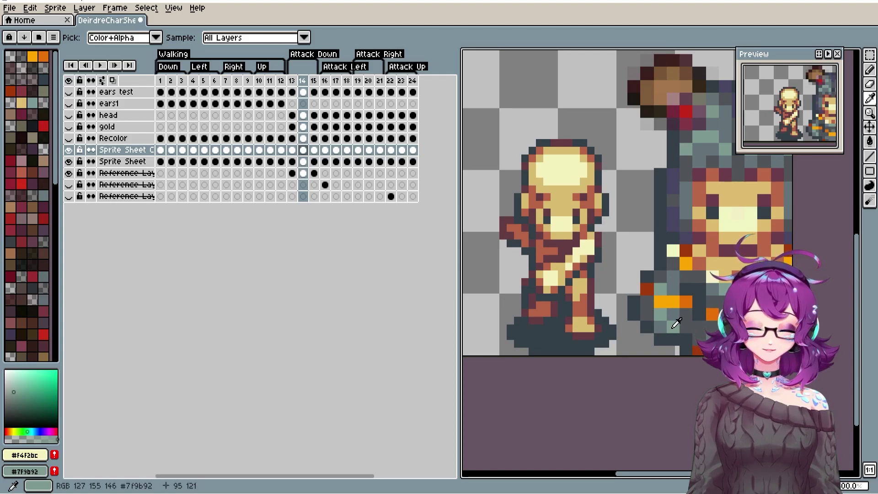
key(shift+r)
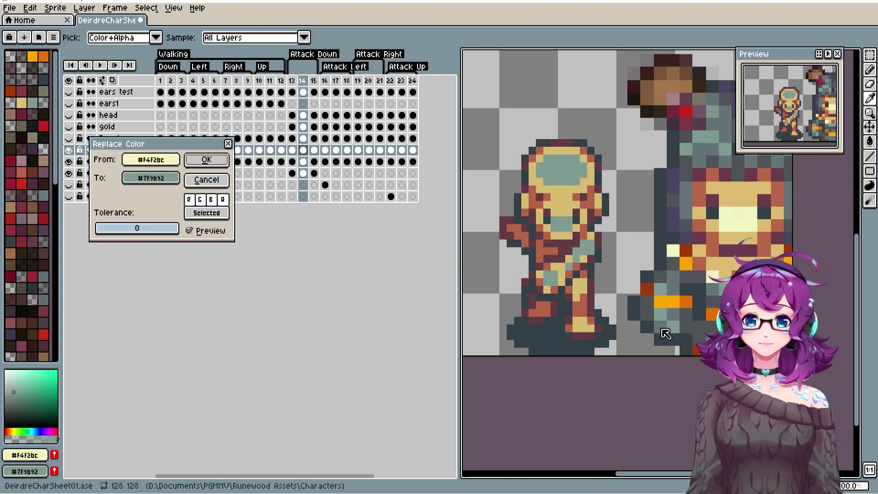
click(204, 160)
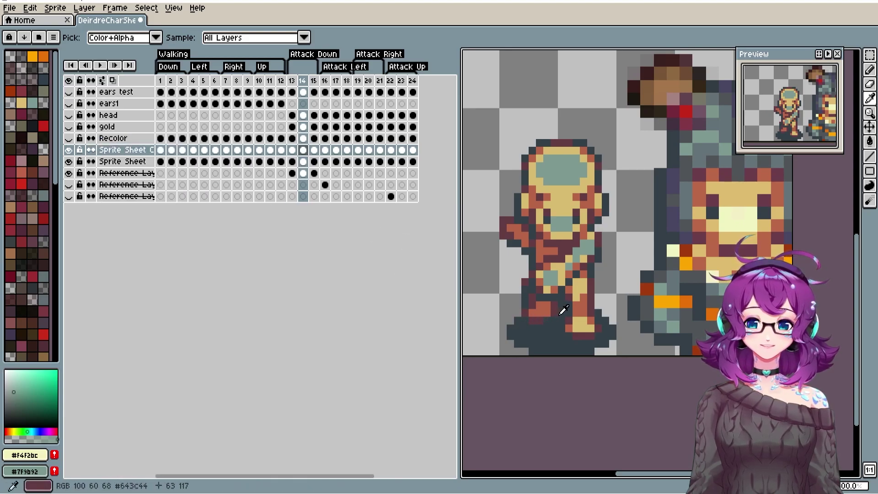
- Replace the tan skin colour #d8bc70 with the reference's grey #64747a in the duplicated layer
click(567, 263)
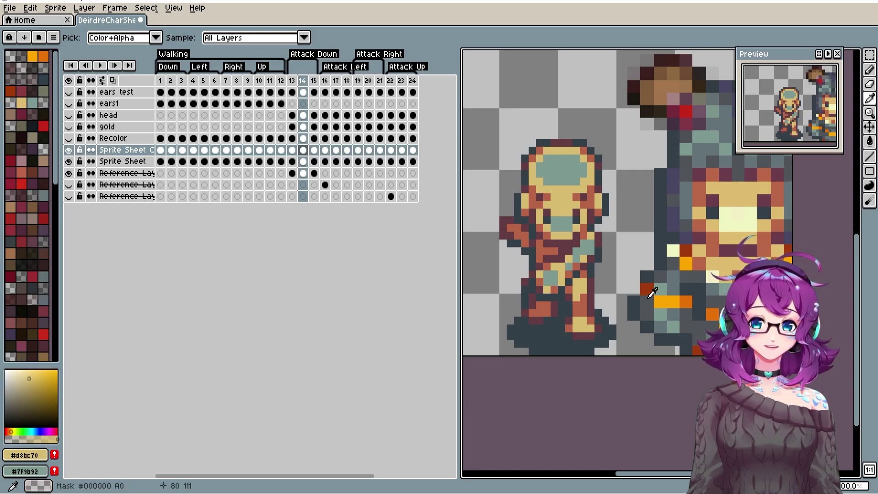
right_click(675, 314)
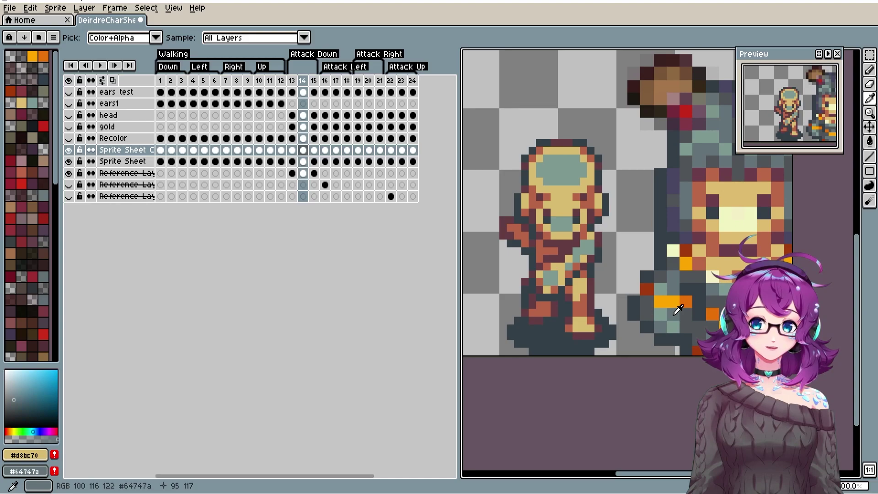
key(shift+r)
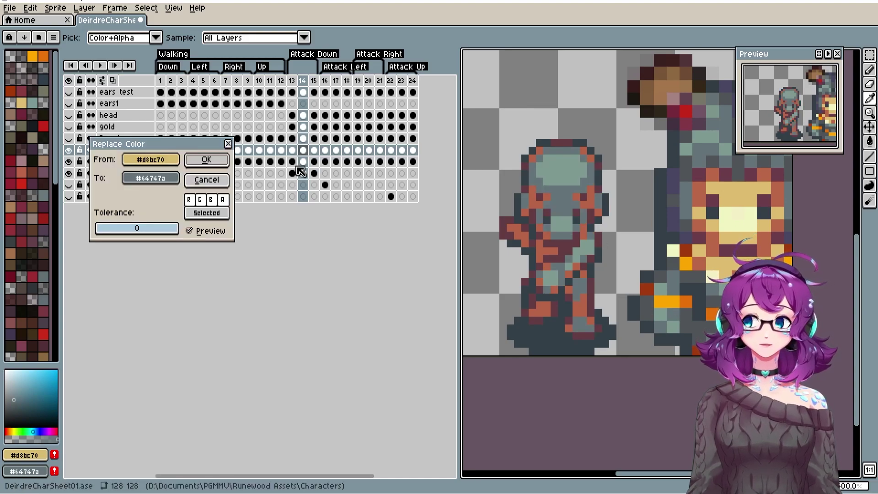
click(220, 162)
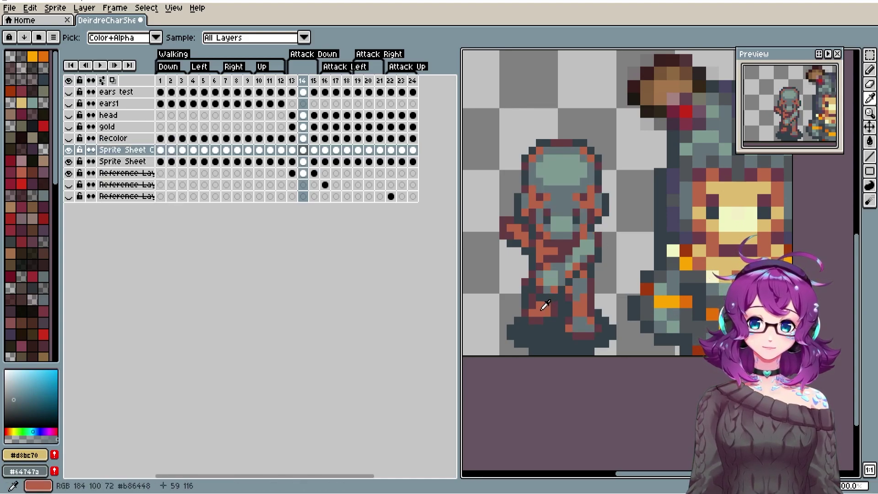
- Replace the reddish-brown shade #b86448 with the reference's dark grey #505558 in the duplicated layer
click(546, 306)
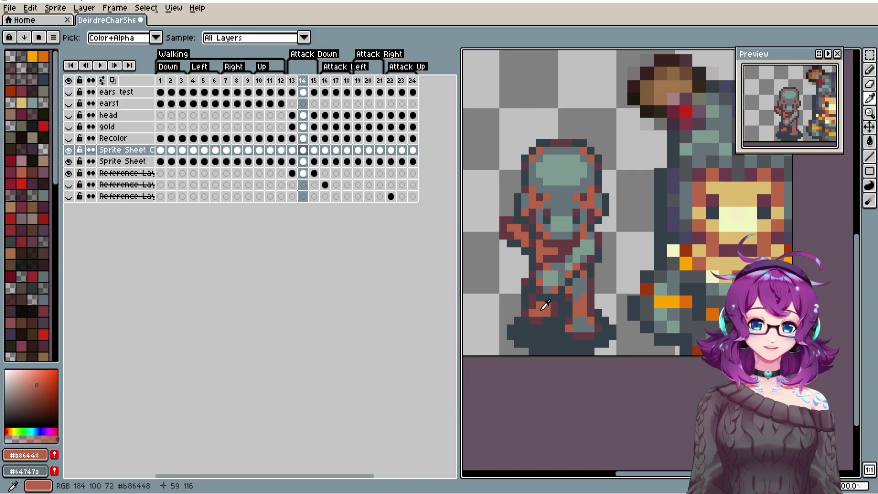
right_click(691, 324)
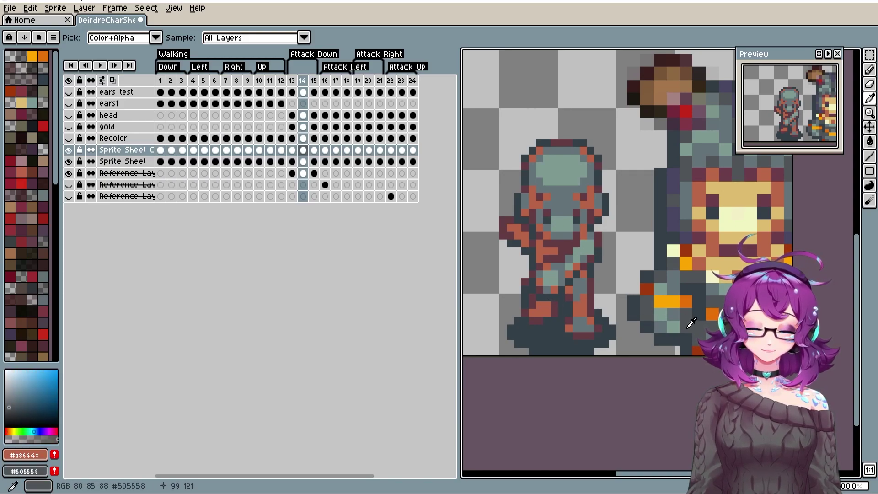
key(shift+r)
click(219, 163)
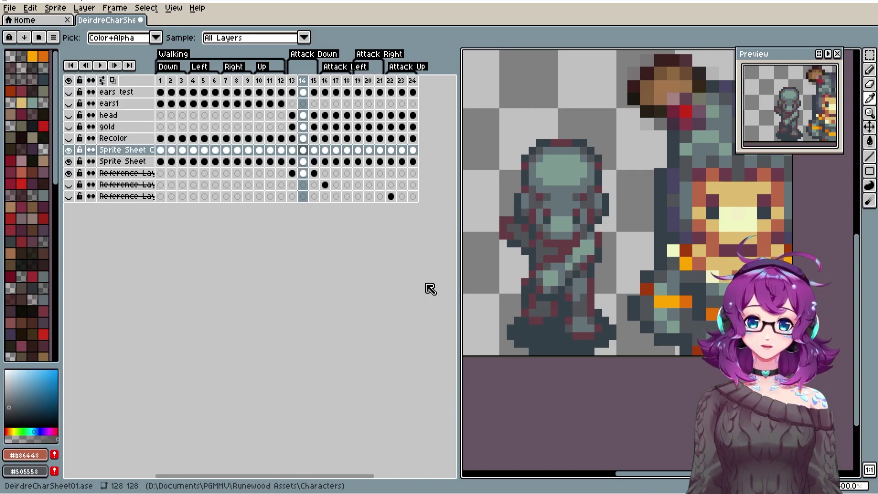
- Replace the dark maroon outline colour #643c44 with the reference's purple #484562 in the duplicated Sprite Sheet layer
click(568, 242)
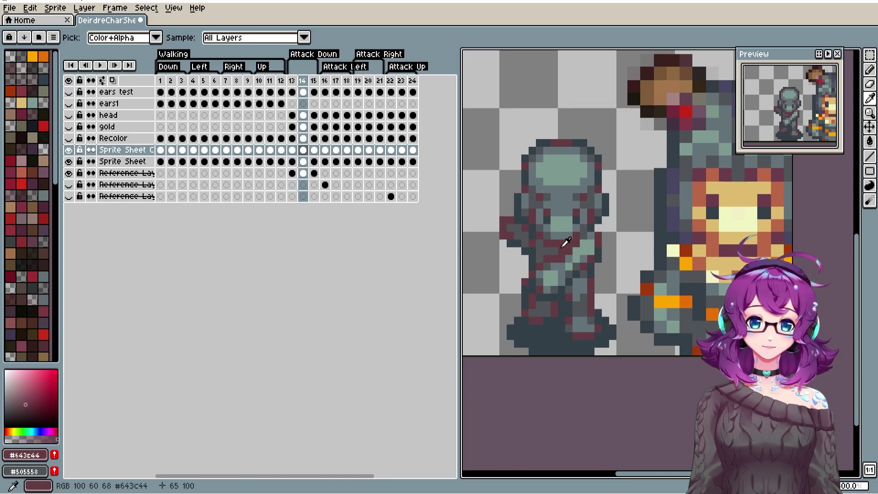
right_click(676, 220)
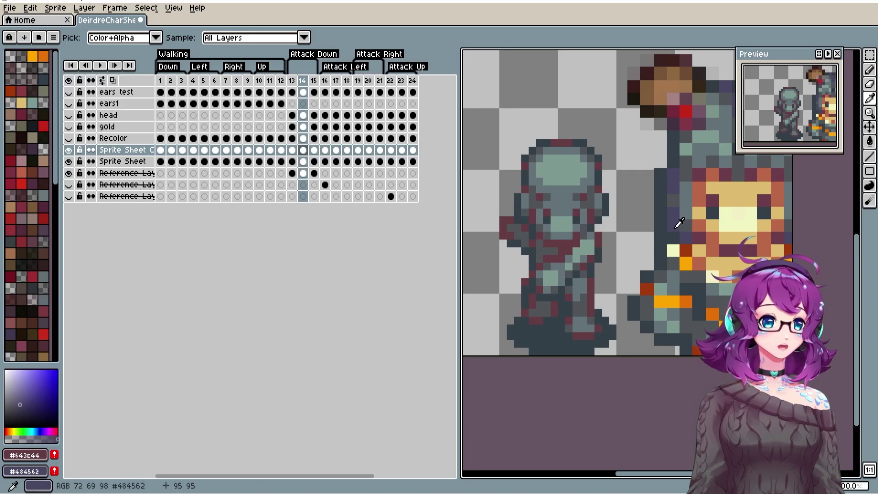
key(shift+r)
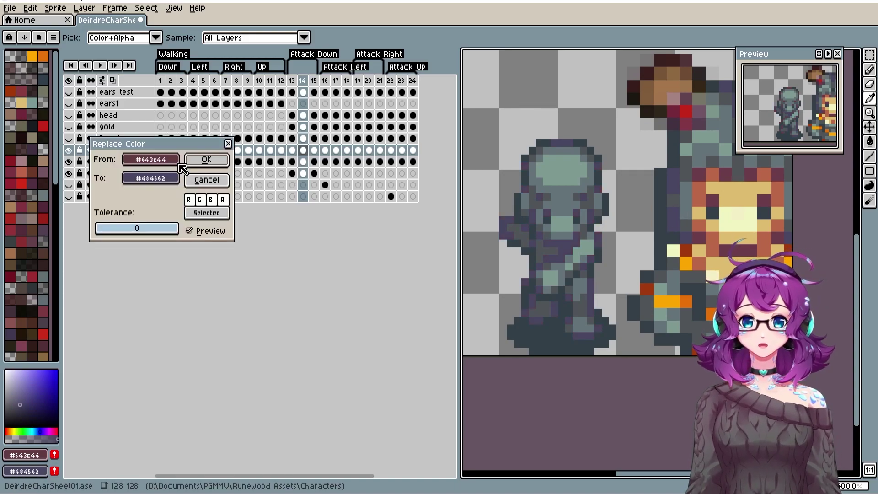
click(206, 160)
drag(659, 286, 711, 313)
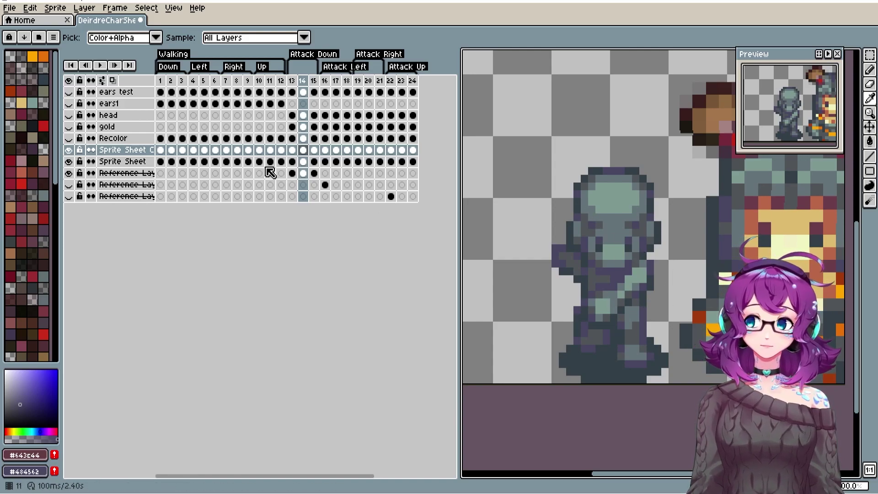
- Show the Recolor and gold layers above the recoloured sprite sheet copy
click(69, 140)
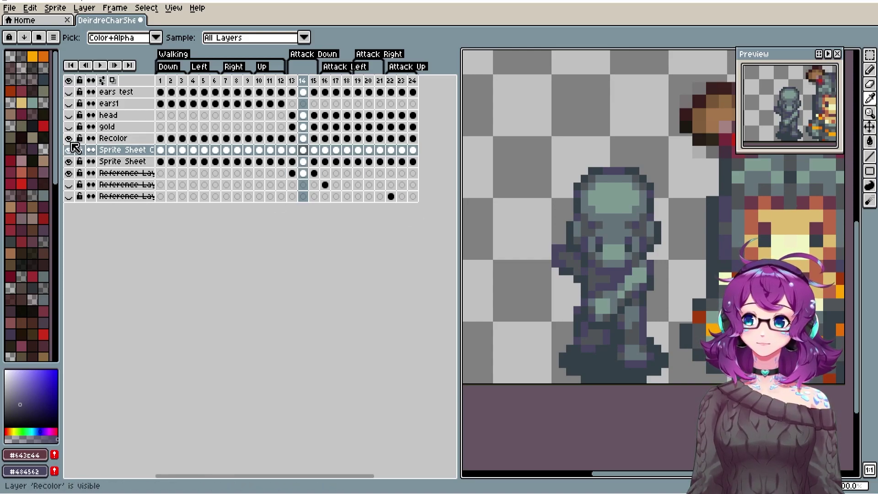
click(112, 138)
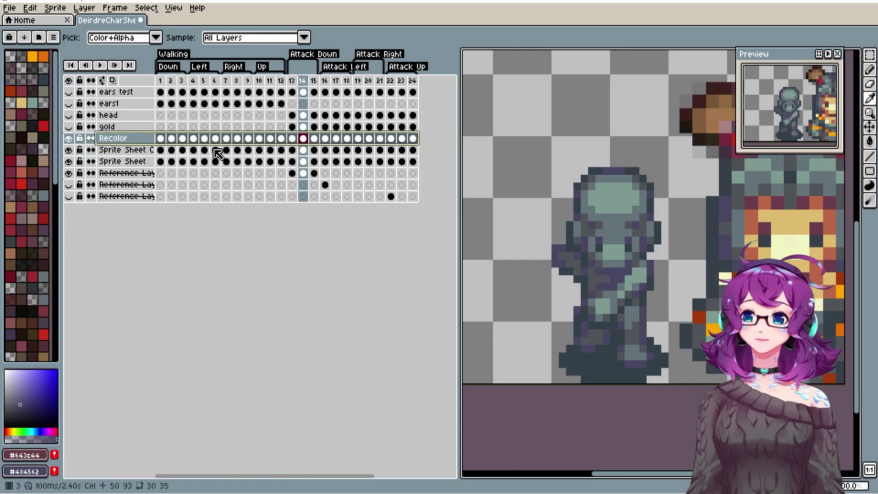
click(131, 131)
click(69, 128)
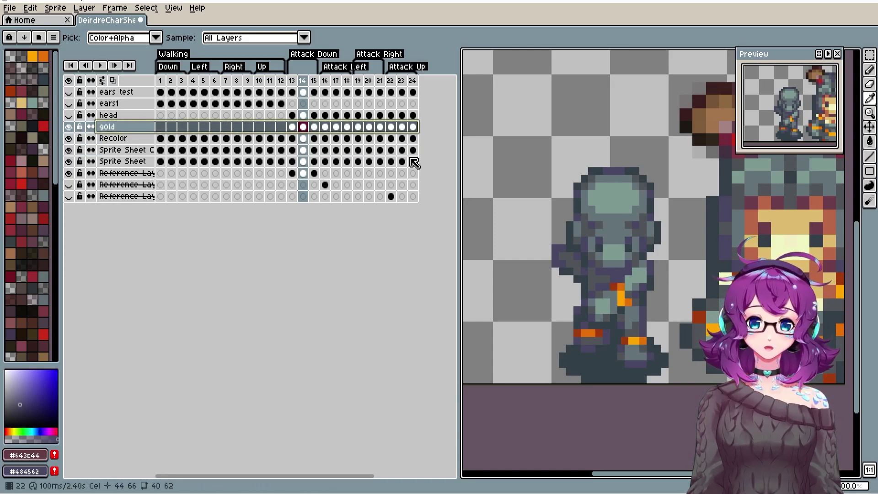
key(b)
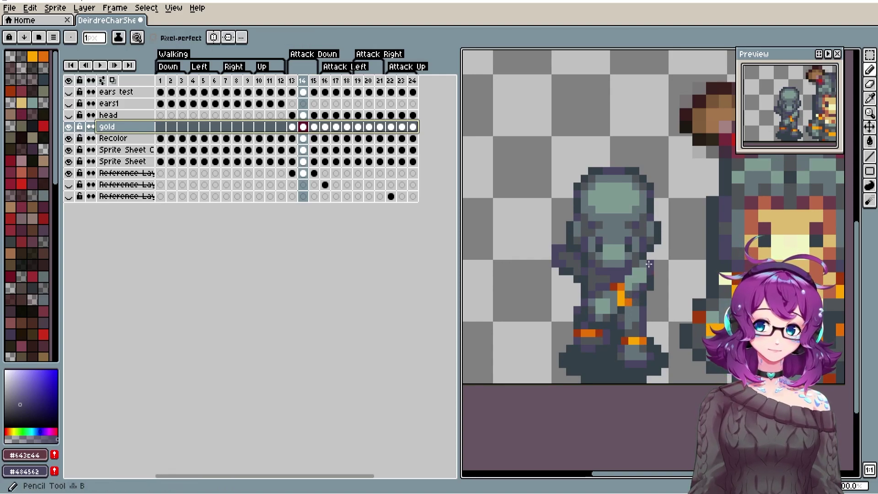
key(v)
key(b)
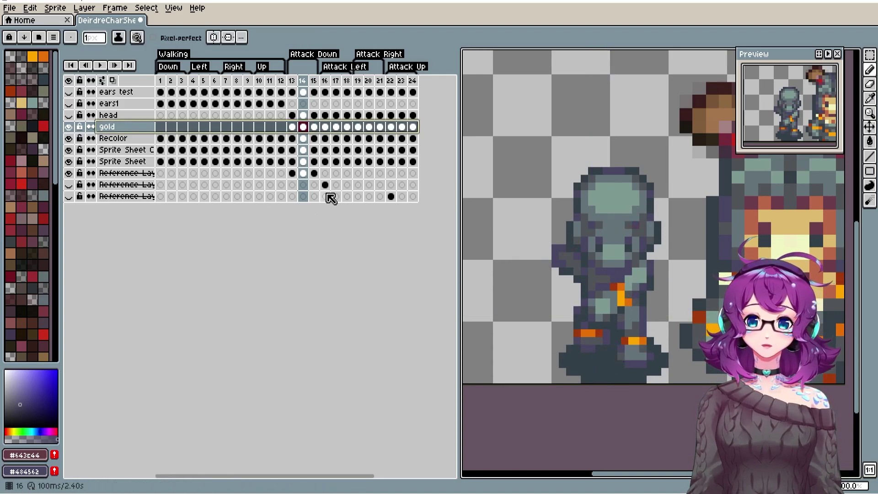
- Show the head and ears test layers over the recoloured attack sprite
mouse_move(648, 314)
mouse_down()
mouse_move(597, 273)
mouse_move(614, 273)
mouse_up()
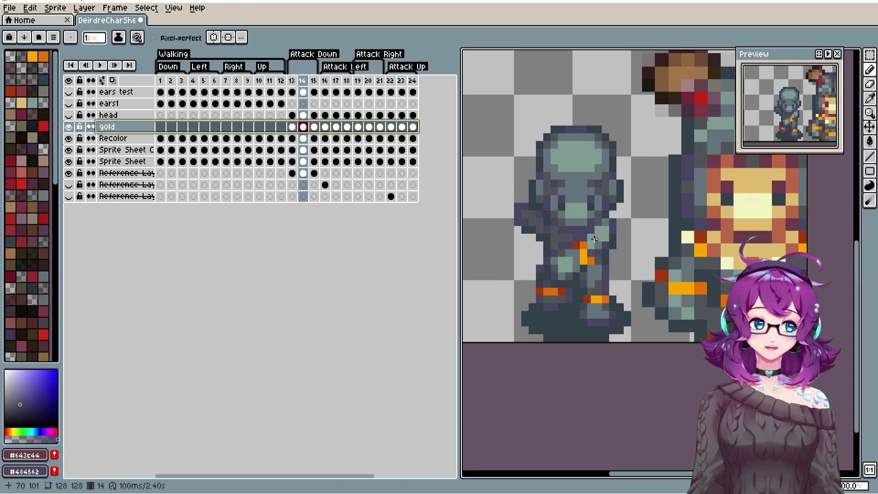
click(69, 116)
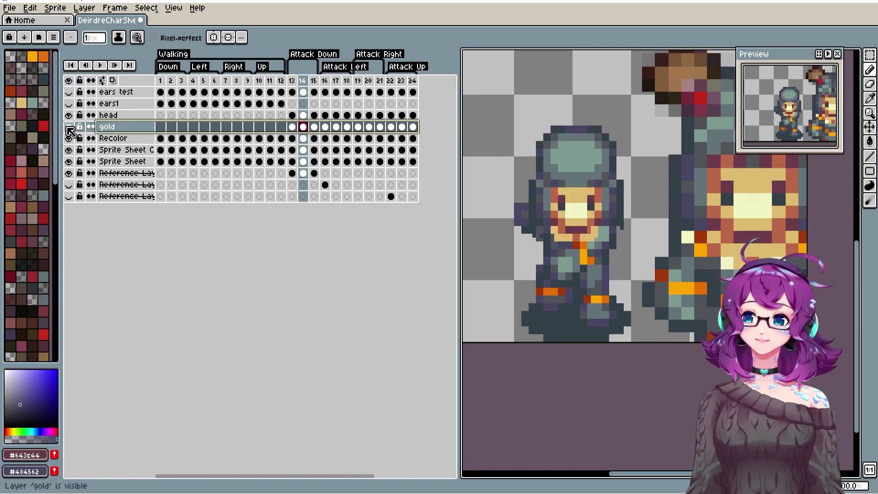
drag(568, 211, 540, 292)
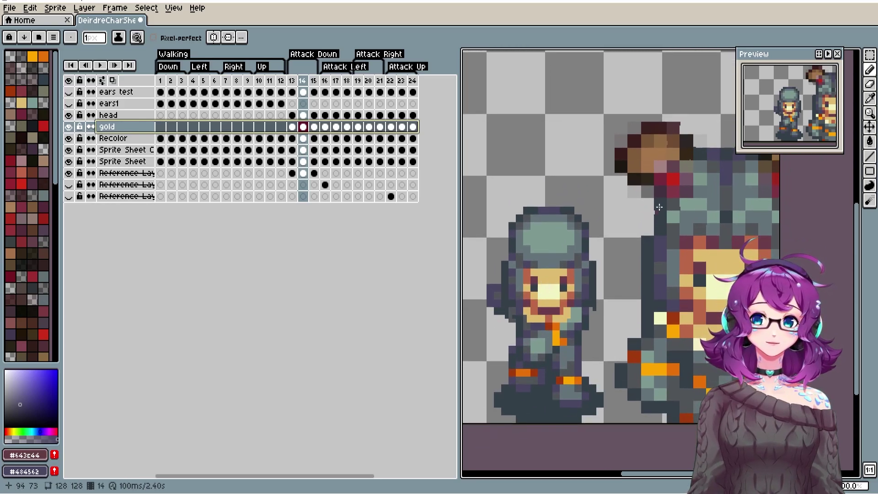
drag(692, 206, 645, 208)
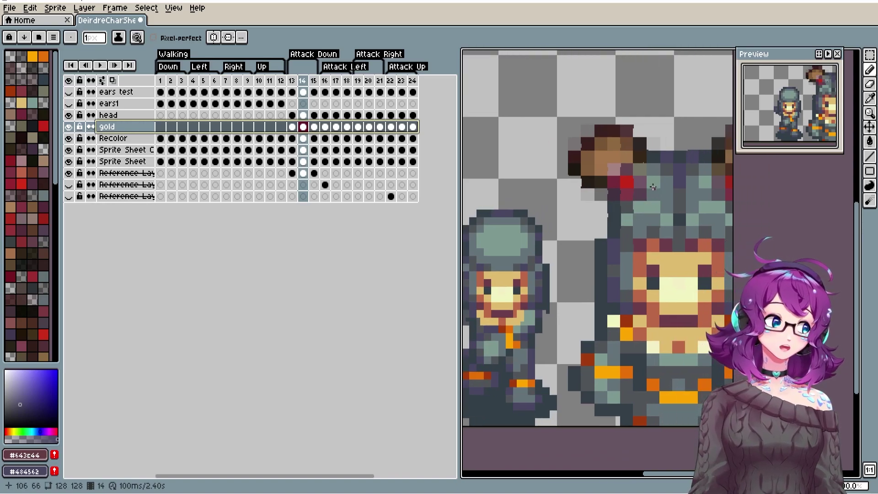
drag(618, 230, 651, 219)
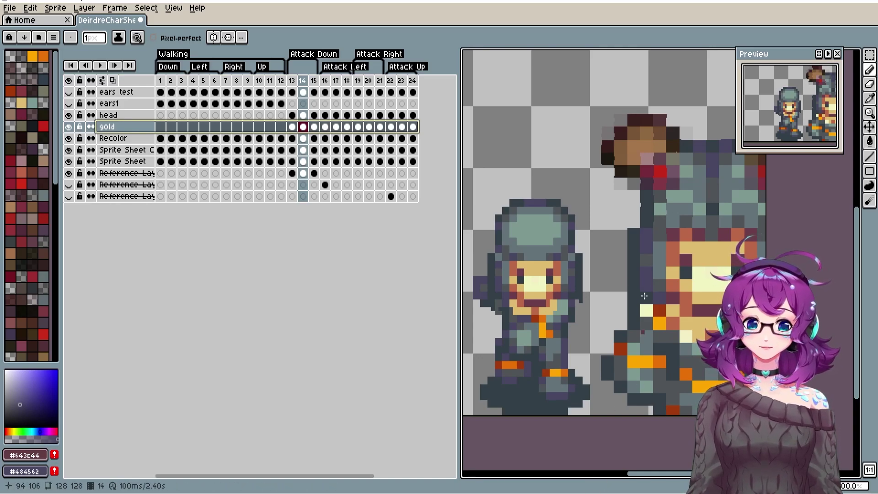
click(69, 92)
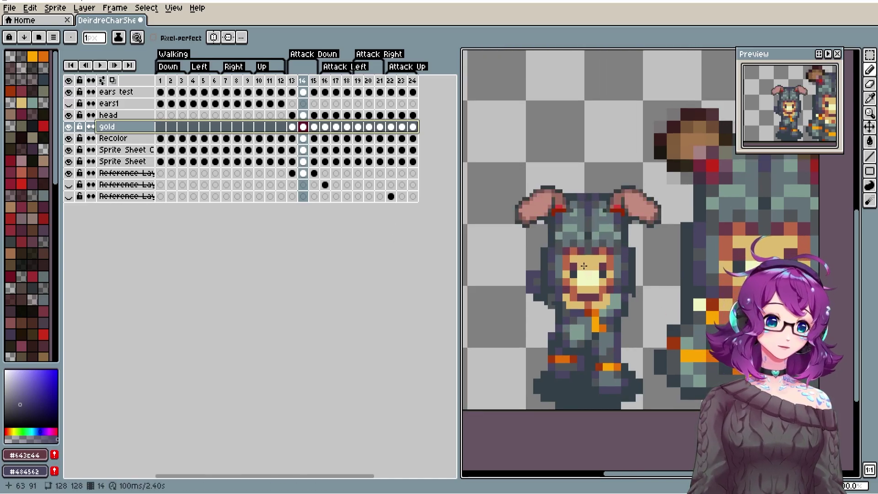
- Hide the visible reference layers so only the recoloured character remains on the attack frames
click(303, 81)
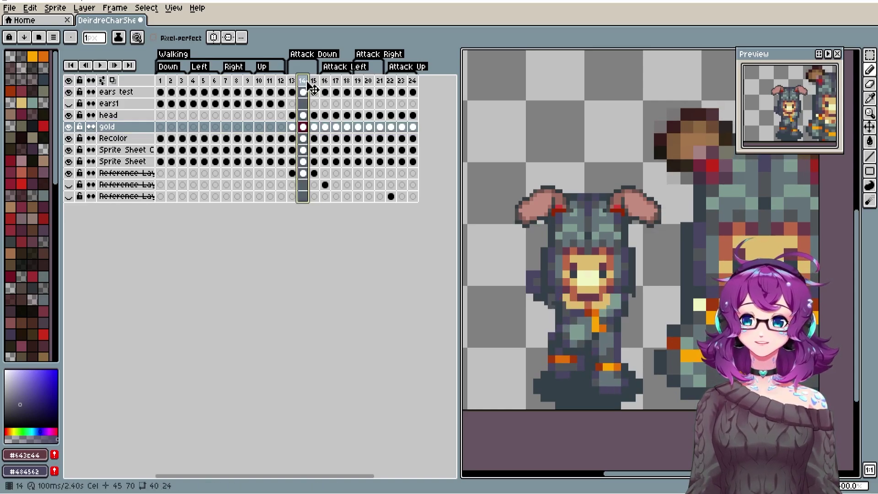
click(69, 176)
click(69, 184)
- Examine the finished attack poses by comparing frames 13 to 16 and briefly playing the animation
click(315, 81)
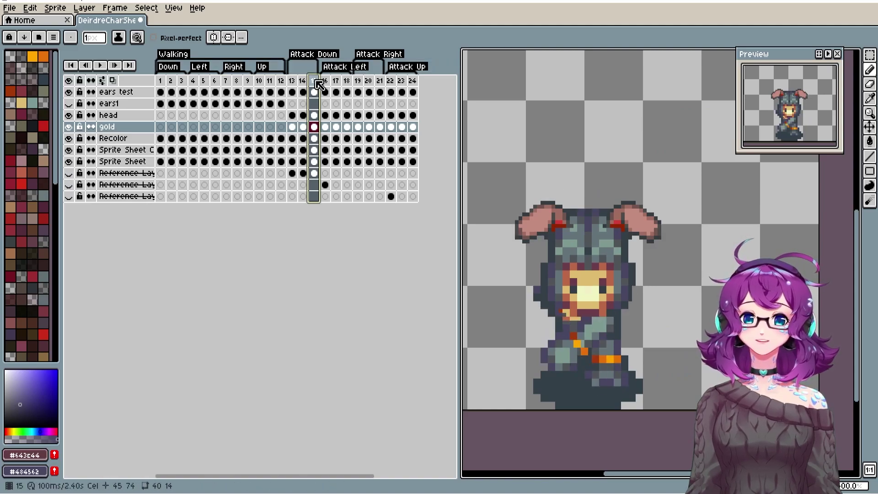
click(325, 82)
click(303, 83)
click(293, 82)
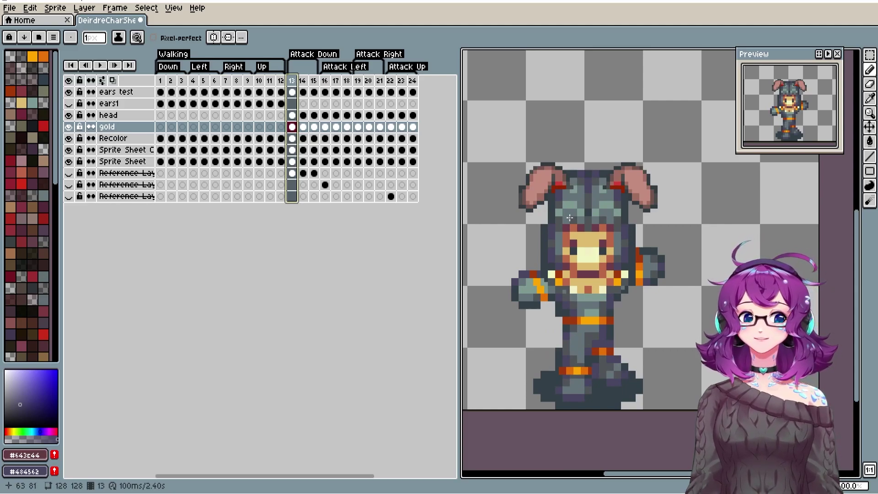
click(303, 82)
click(314, 81)
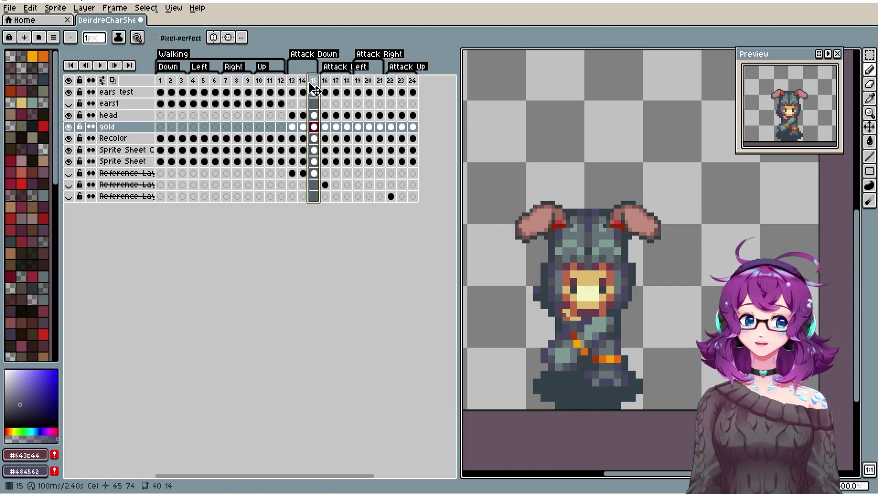
click(292, 82)
click(325, 82)
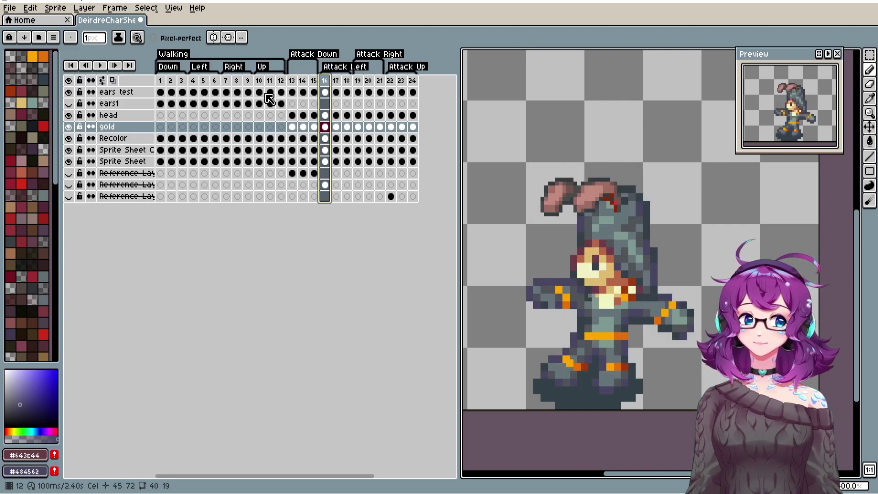
click(99, 66)
click(99, 66)
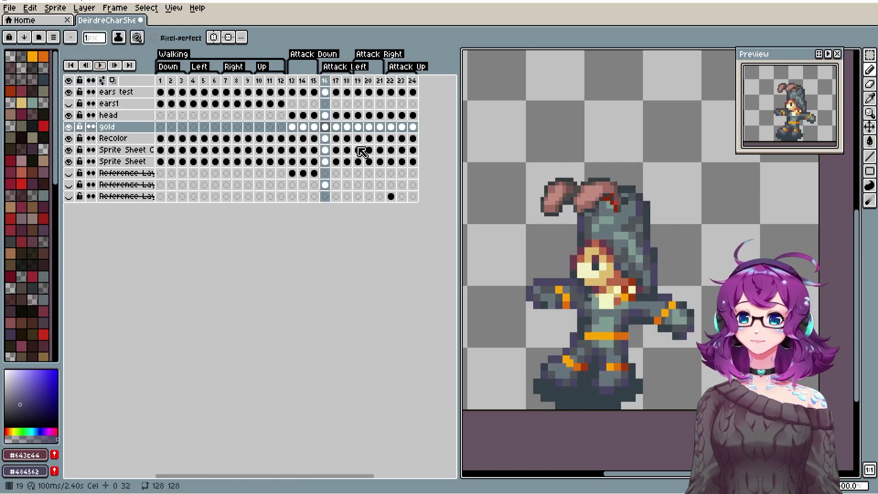
- Hide the ears test layer, show ears1 instead and play the walking-down animation from frame 1
click(292, 81)
click(161, 82)
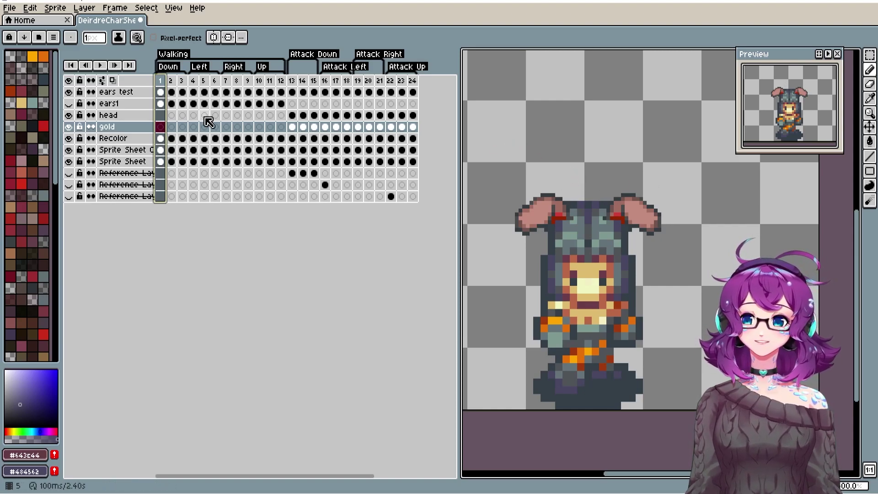
click(175, 81)
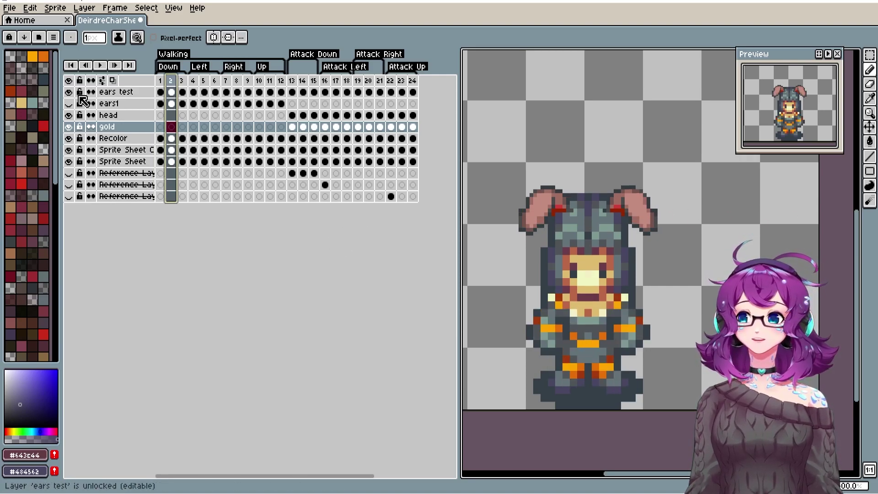
click(68, 92)
click(73, 102)
click(161, 81)
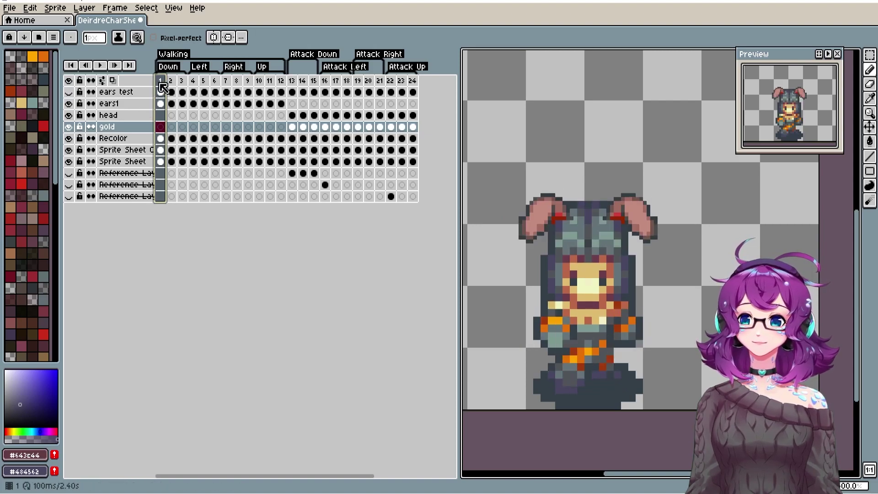
click(101, 66)
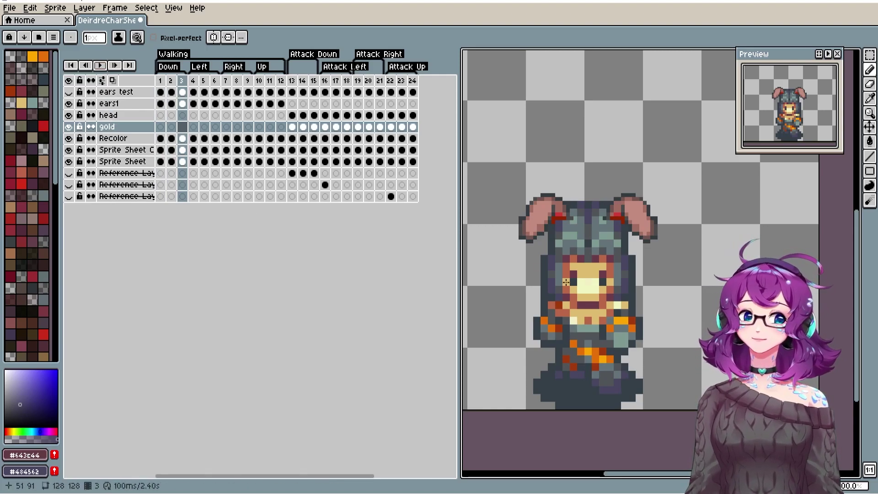
- Duplicate the ears1 layer and hide the original ears1 layer
scroll(530, 231, up, 2)
click(125, 103)
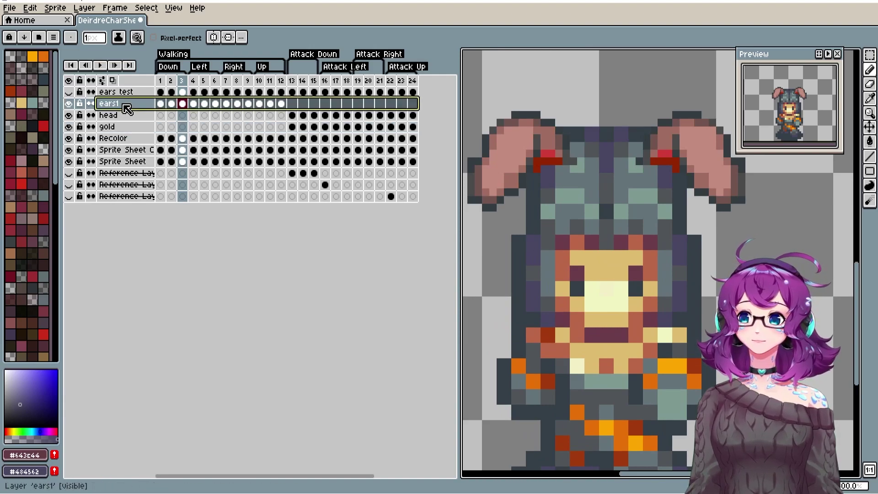
right_click(122, 103)
click(119, 92)
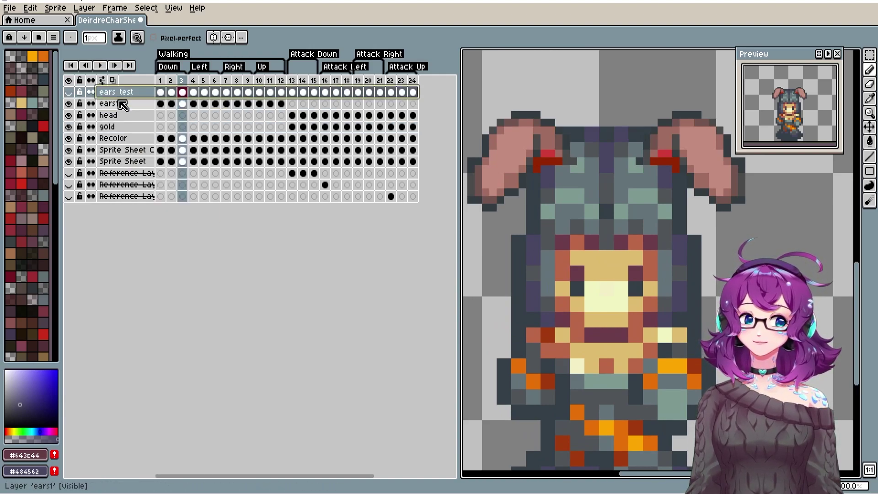
right_click(119, 103)
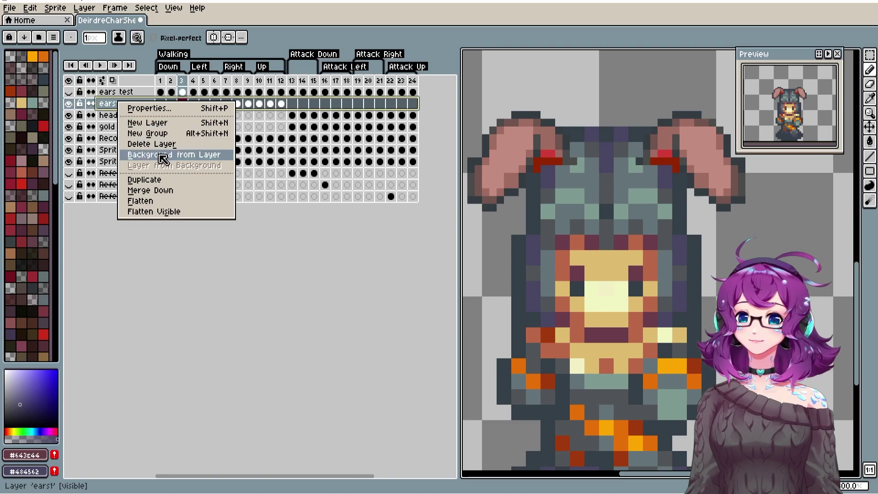
click(169, 182)
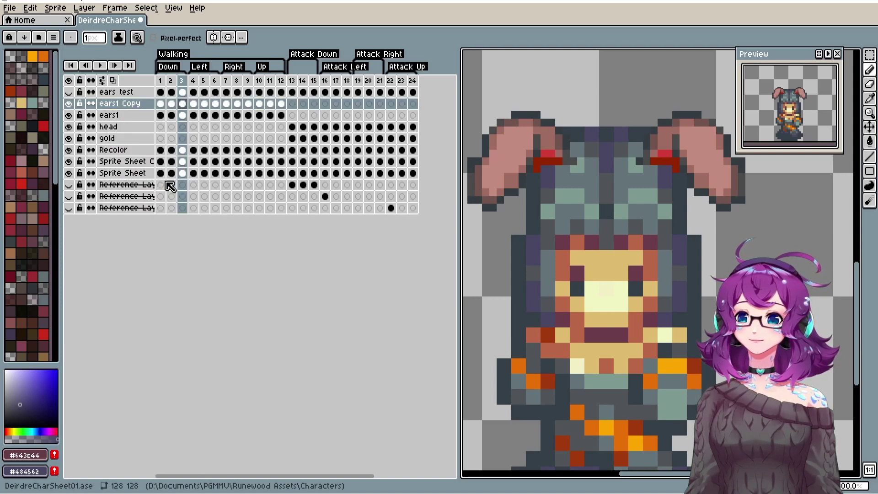
click(68, 115)
key(q)
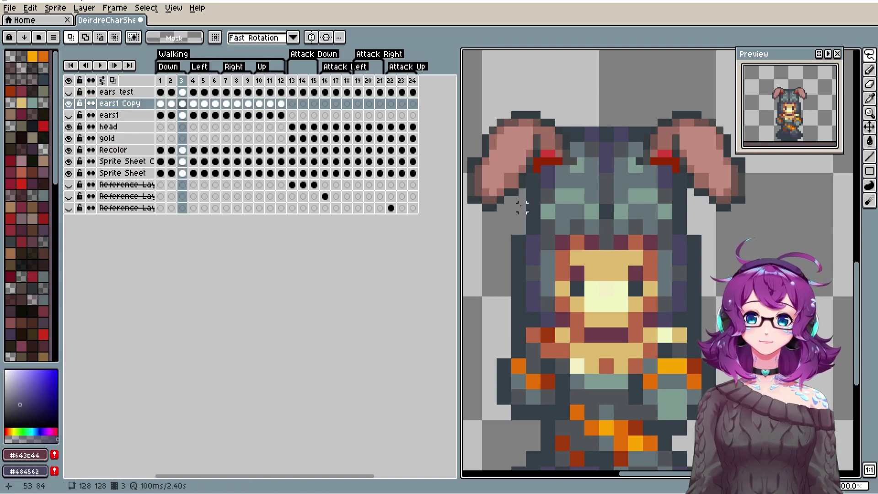
drag(524, 204, 577, 222)
mouse_move(582, 218)
mouse_down()
mouse_move(502, 182)
mouse_move(598, 239)
mouse_up()
key(v)
drag(553, 207, 551, 192)
key(ctrl+z)
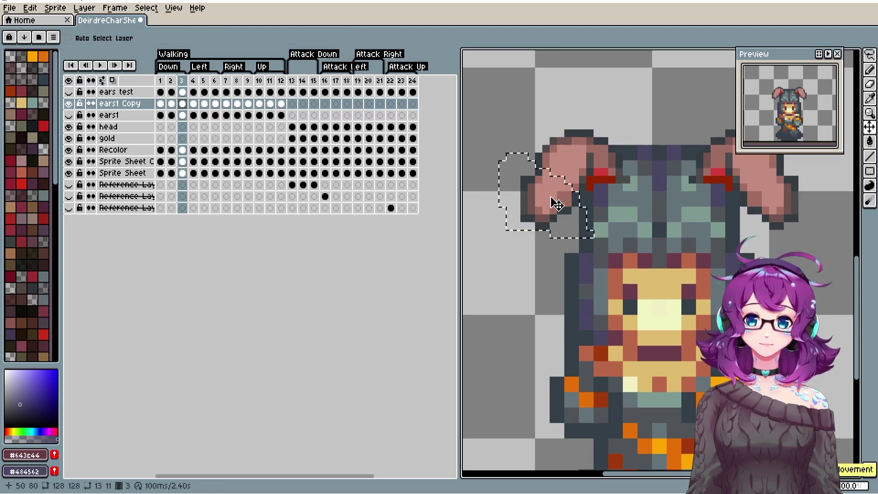
key(ctrl+z)
- Lasso the drooping part of the left ear in frame 3 of the ears1 copy and shift it slightly up and outward
key(q)
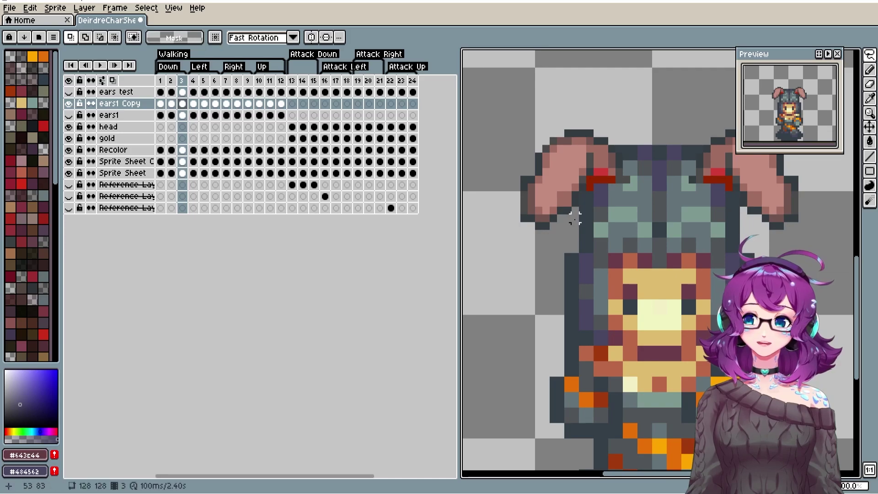
mouse_move(574, 224)
mouse_down()
mouse_move(574, 188)
mouse_move(531, 156)
mouse_move(509, 199)
mouse_move(553, 232)
mouse_move(580, 222)
mouse_move(550, 188)
mouse_up()
key(v)
click(645, 210)
key(h)
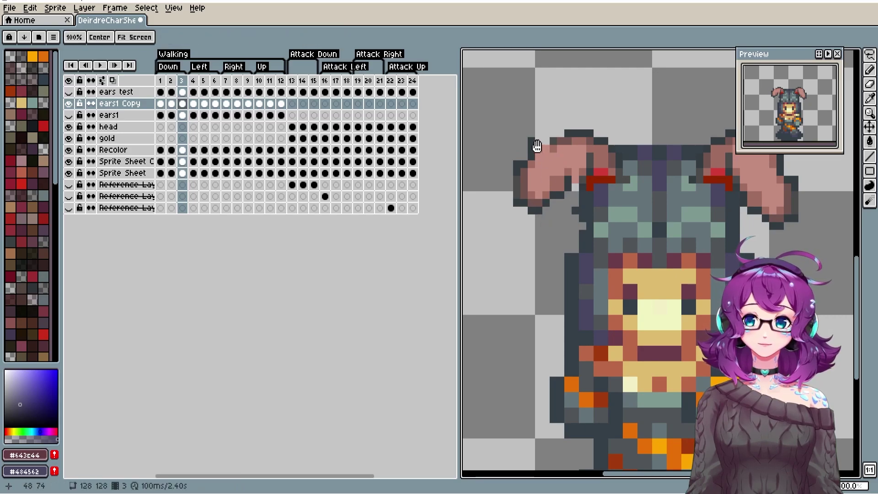
- Patch the left ear's dark outline in frame 3 of the ears1 copy with the Pencil and compare it with frame 2
key(b)
alt+click(535, 151)
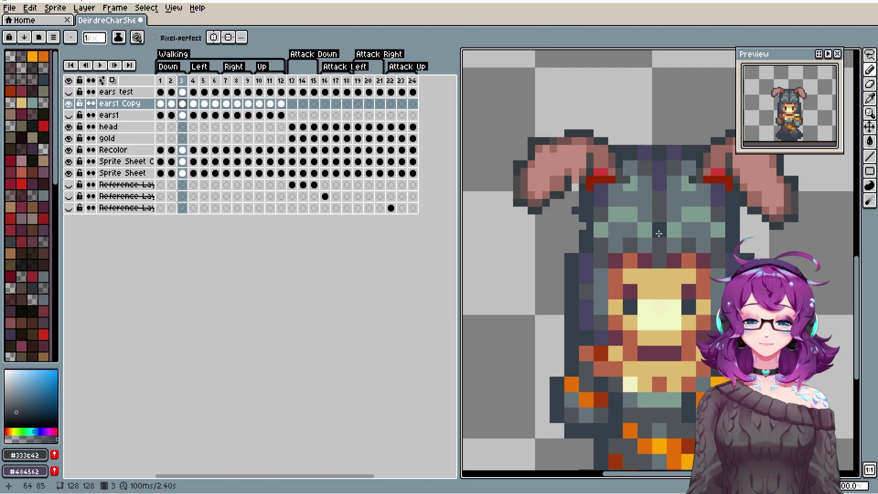
click(171, 81)
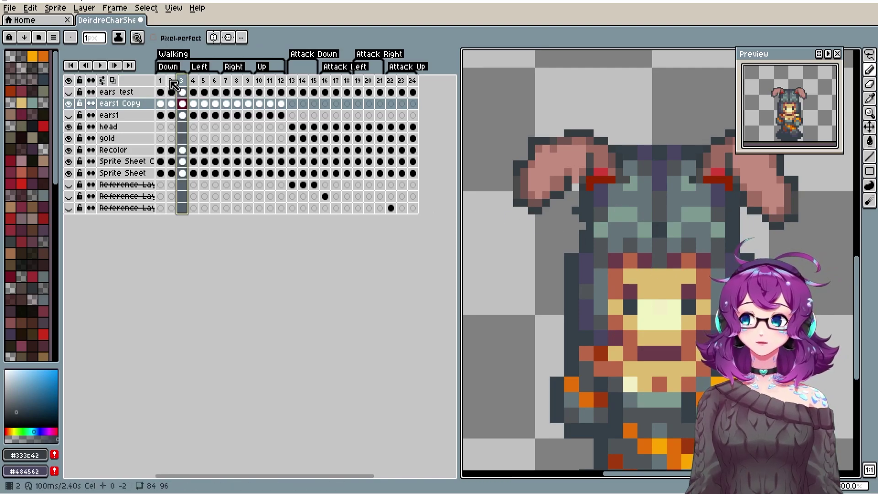
click(183, 83)
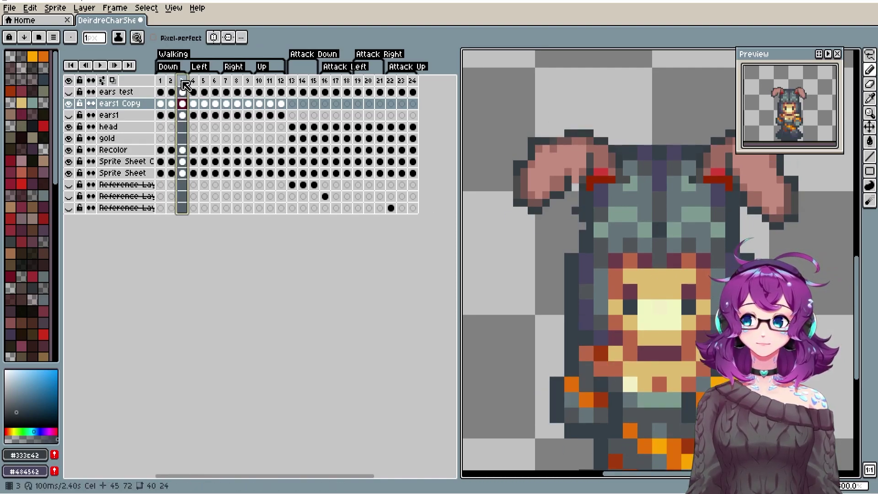
- Hide the ears1 copy, show the ears test layer instead and play the walking-down animation from frame 2
click(68, 103)
scroll(608, 238, down, 1)
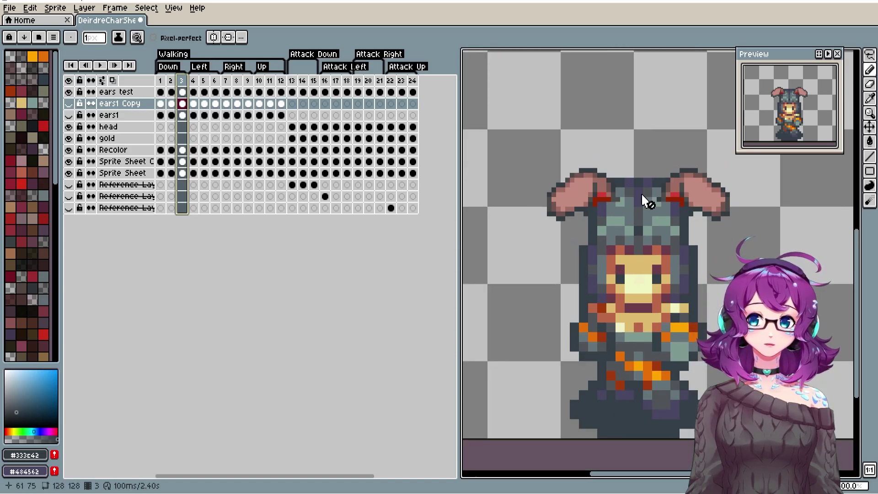
click(171, 81)
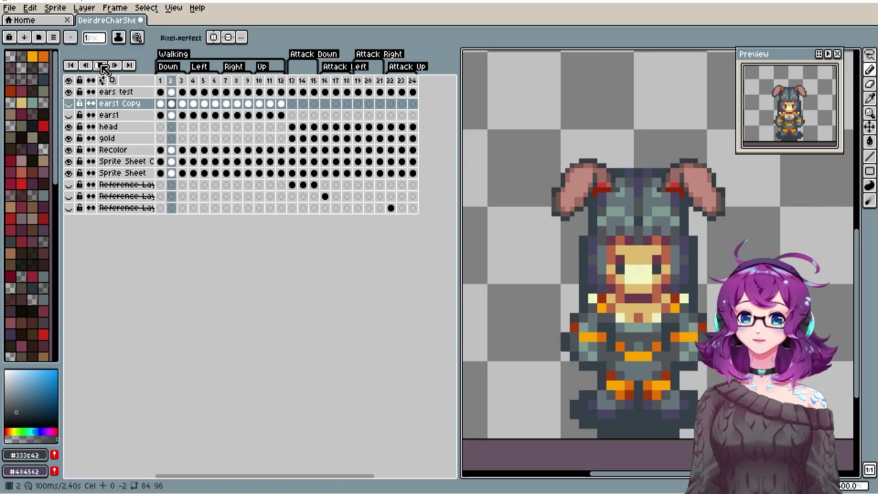
click(102, 67)
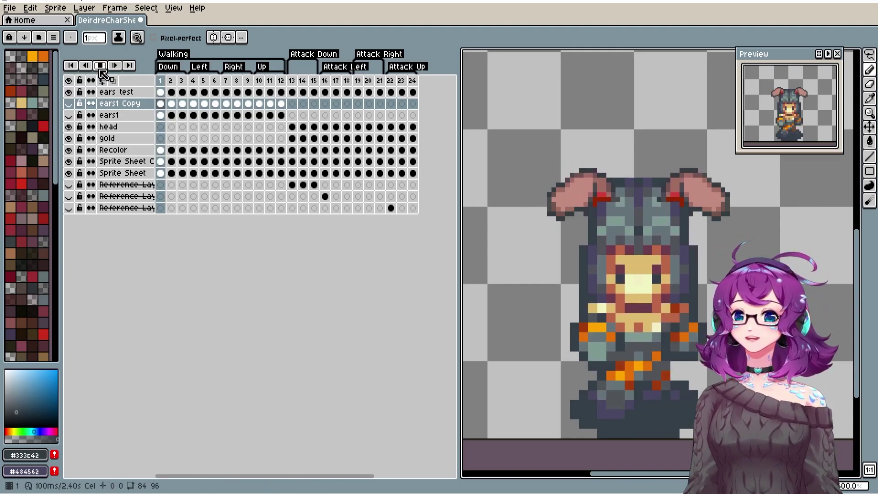
click(100, 69)
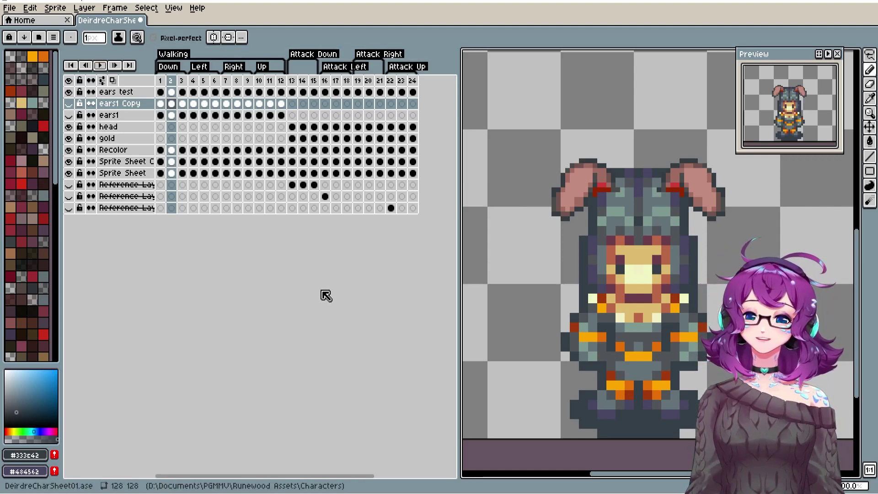
scroll(639, 304, down, 2)
scroll(638, 305, down, 1)
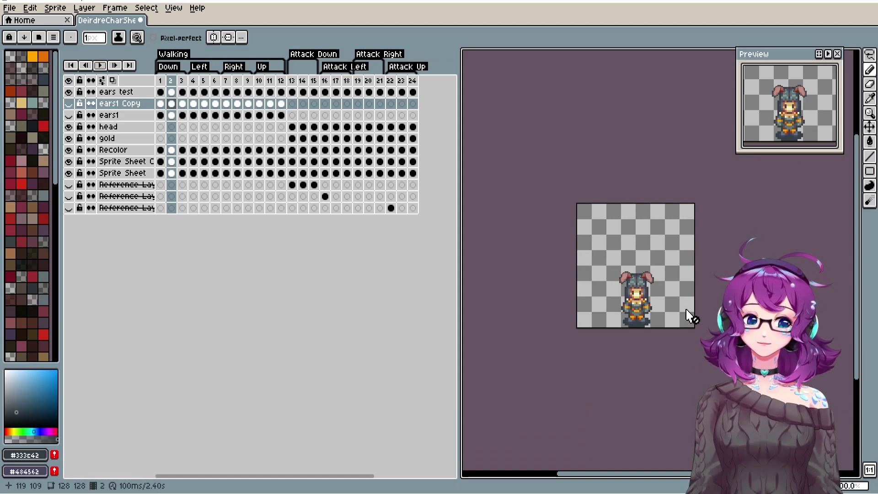
- Switch to Photoshop and look through the open sprite documents, including Lepori-chara3.psd, returning to DeirdreCharSheet01.png
click(9, 8)
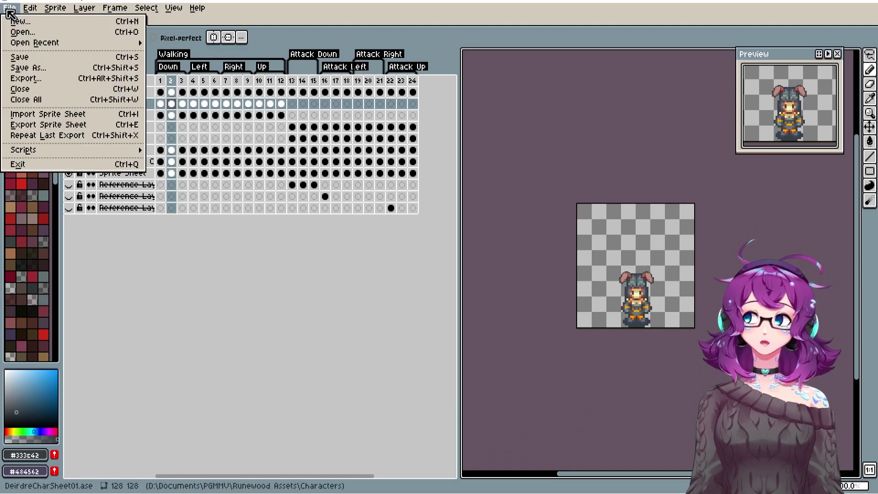
click(310, 15)
click(521, 492)
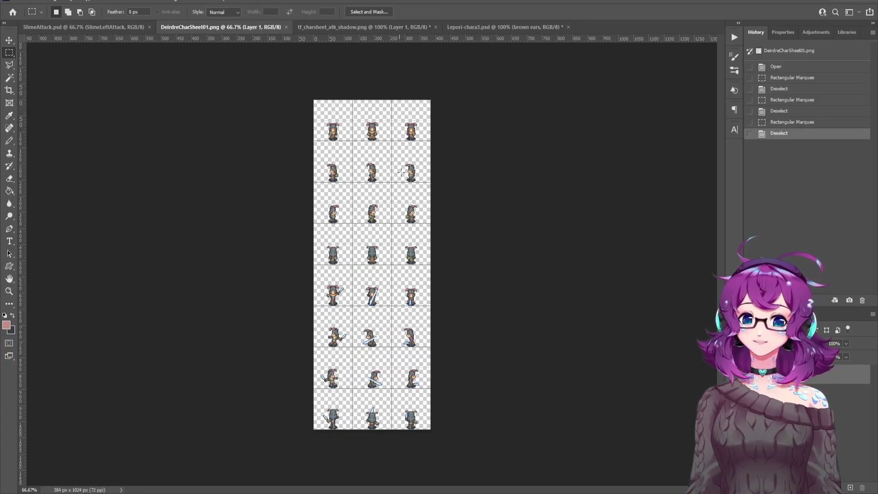
click(330, 32)
click(489, 27)
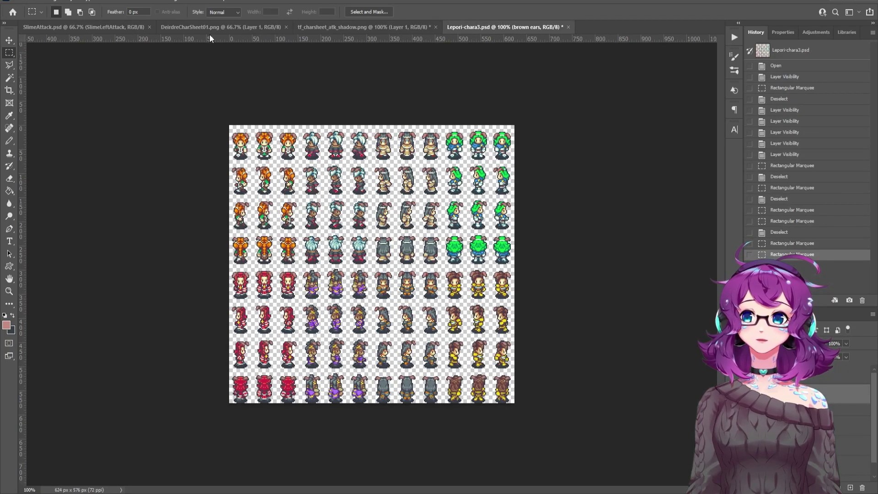
click(78, 26)
click(220, 27)
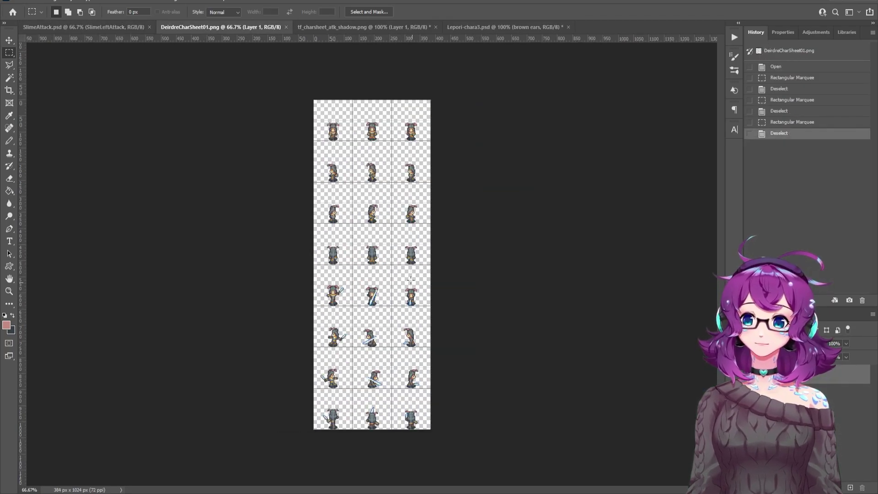
- Zoom the DeirdreCharSheet01.png sheet to 200% and look over its rows from the walking frames down to the attack frames
drag(361, 284, 396, 317)
click(420, 278)
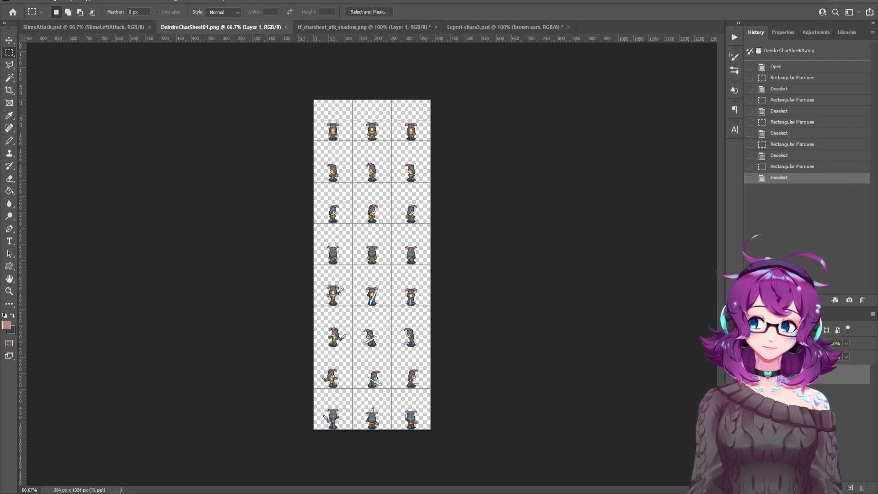
key(ctrl+plus)
key(ctrl+plus)
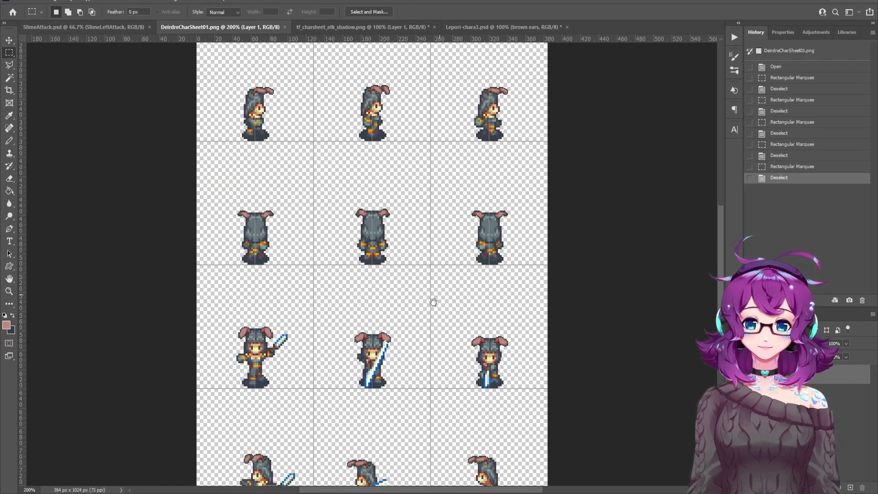
drag(432, 319, 443, 152)
drag(427, 373, 438, 281)
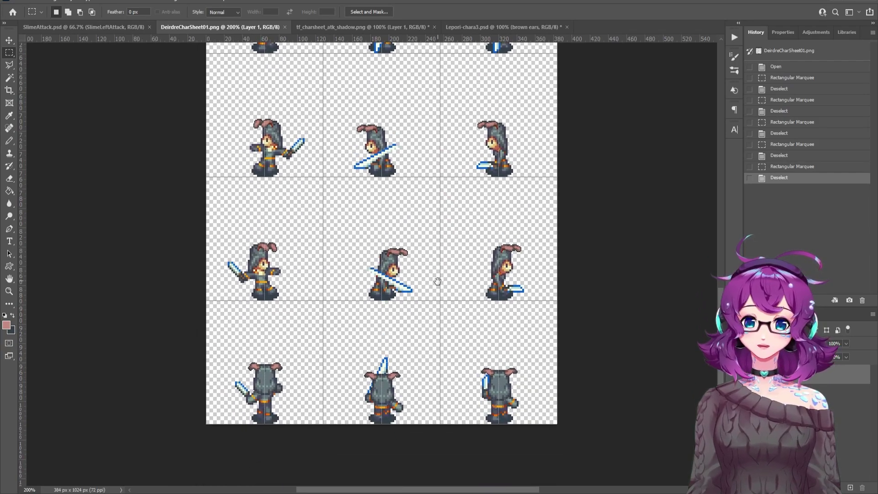
- Examine the middle frames of the attack-up, attack-left and attack-right rows with temporary marquee selections, then review the walking rows
drag(363, 342, 421, 399)
click(498, 384)
drag(441, 171, 459, 249)
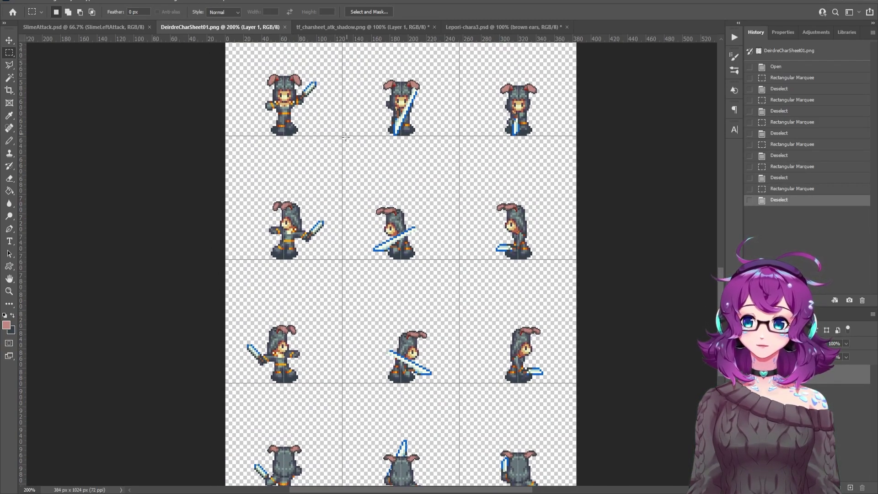
drag(345, 137, 459, 260)
click(512, 251)
drag(465, 322, 482, 255)
drag(470, 189, 435, 190)
drag(349, 176, 452, 311)
click(485, 269)
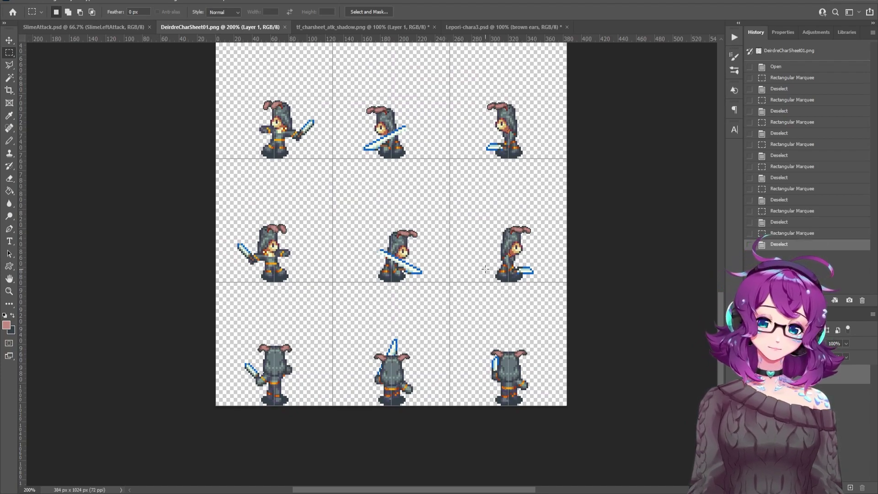
drag(324, 216, 421, 300)
click(459, 284)
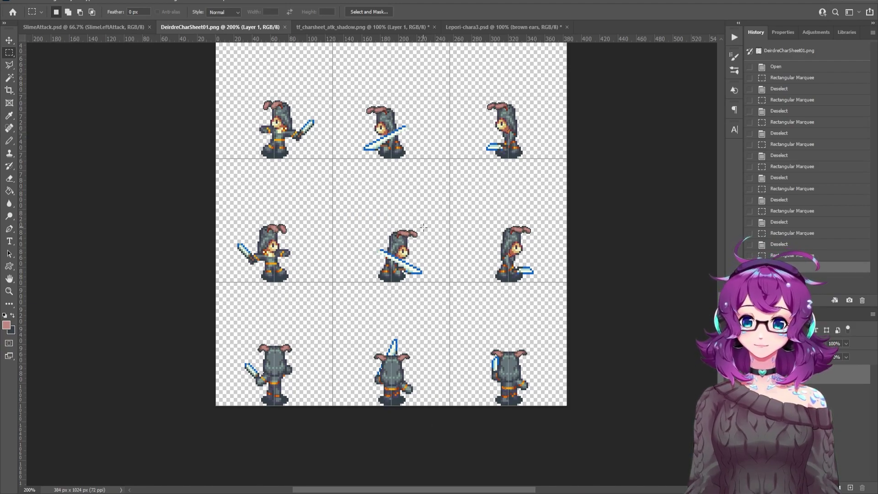
scroll(439, 229, up, 10)
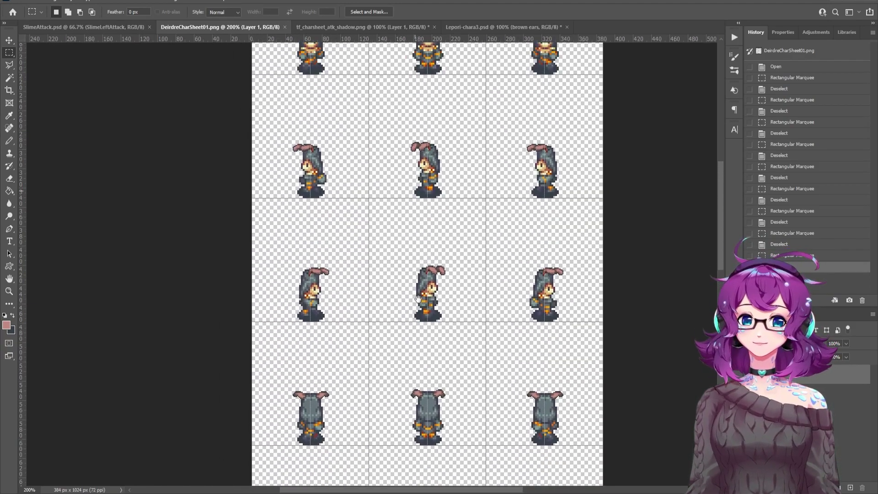
scroll(417, 303, up, 2)
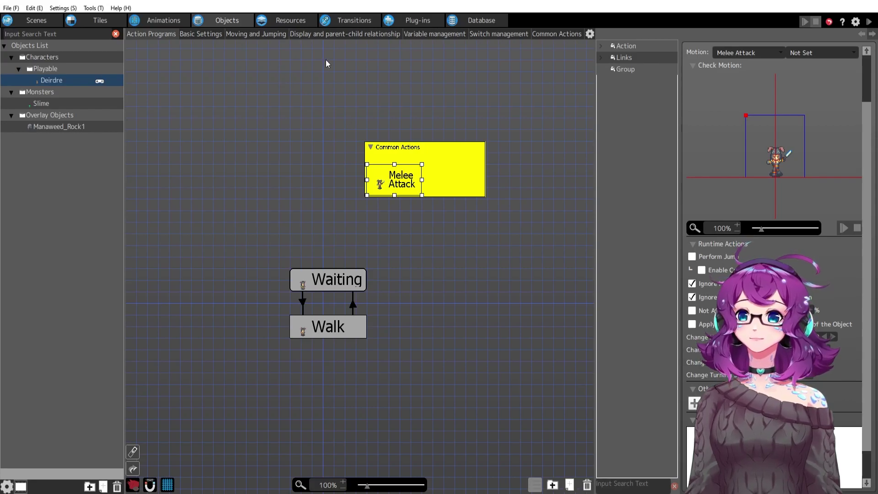
- Switch to Pixel Game Maker MV and review the DeirdreCharSheet01 character sheet in the image resources
click(287, 21)
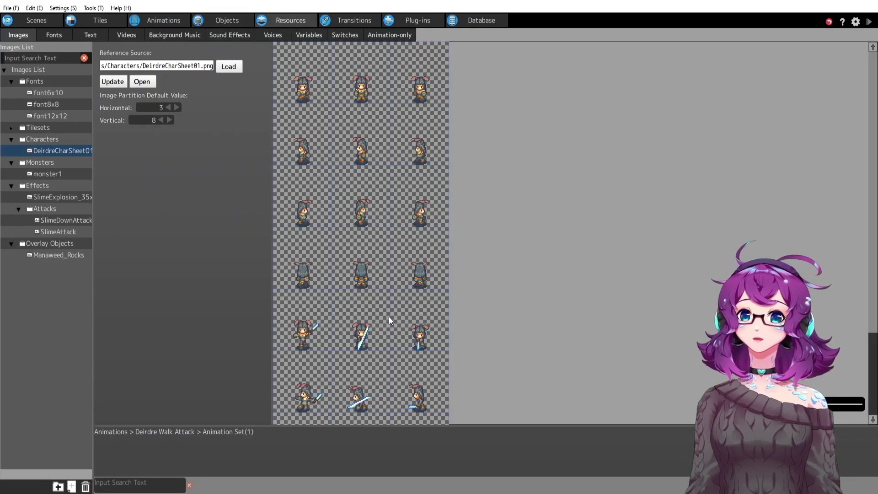
scroll(389, 339, down, 2)
scroll(389, 346, up, 3)
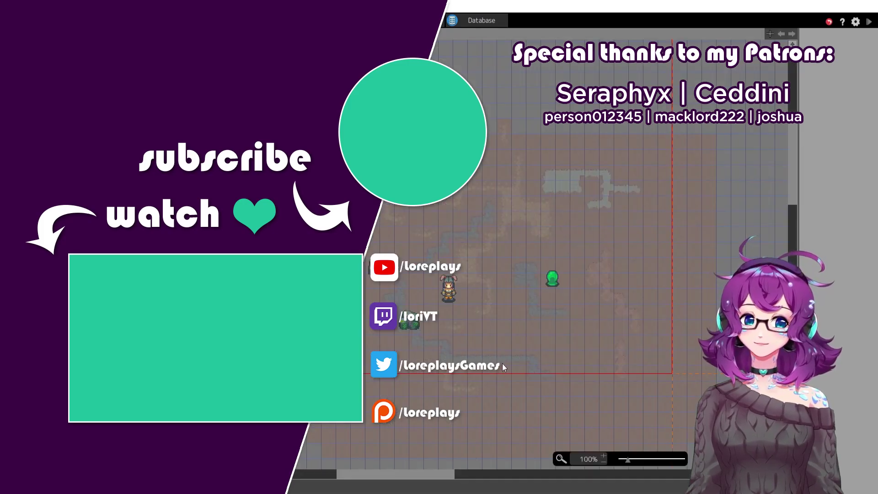
scroll(502, 364, down, 1)
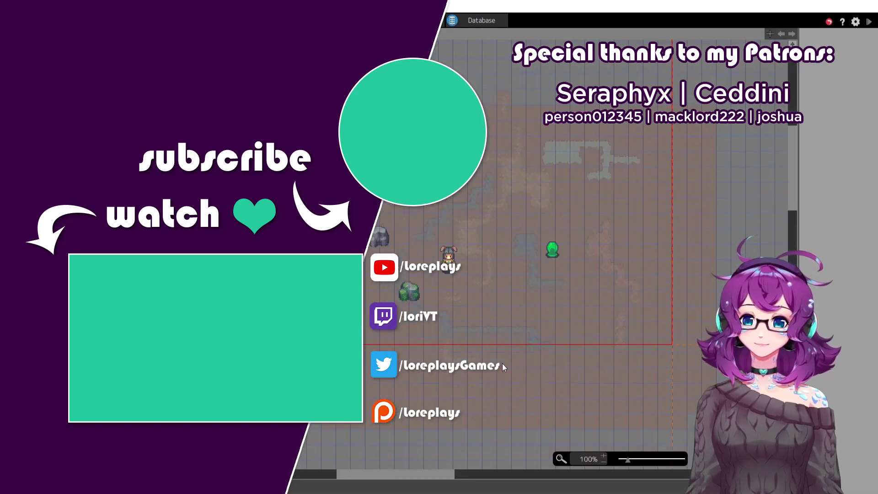